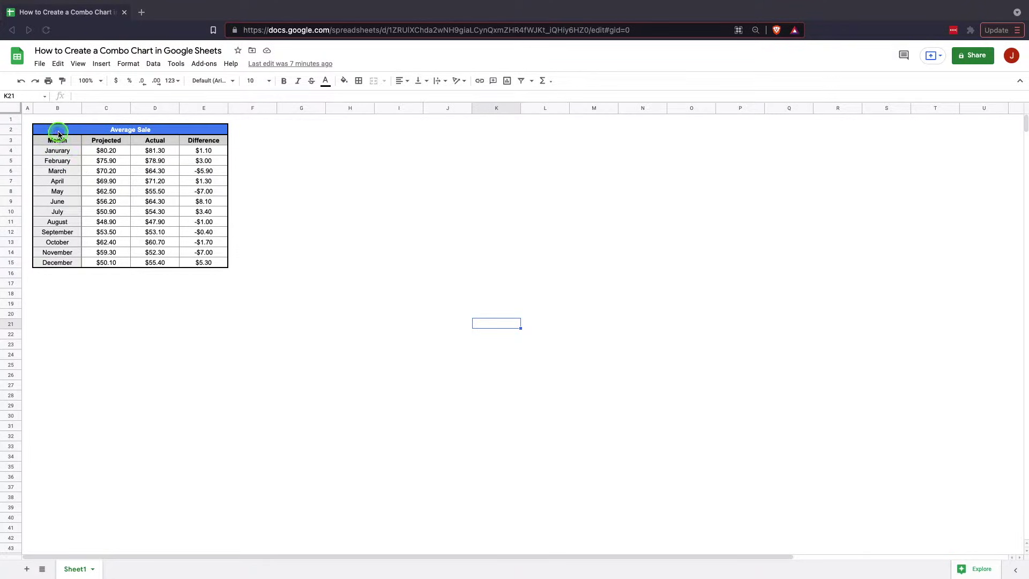
# Select the Average Sale table B2:E15 and insert a chart titled 'Projected, Actual and Difference'.
pyautogui.moveTo(73, 133); pyautogui.dragTo(191, 262)
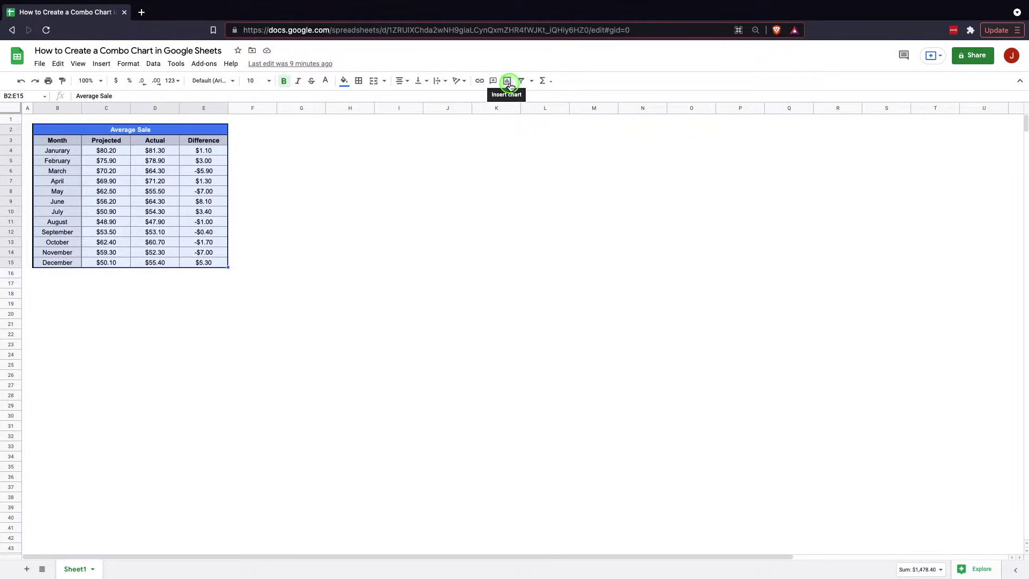
pyautogui.click(98, 65)
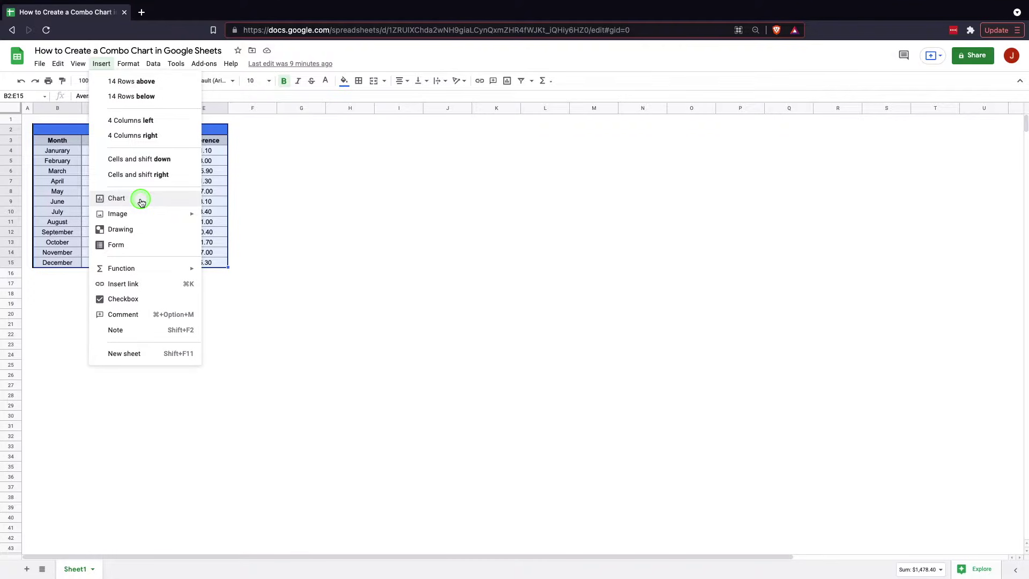
pyautogui.click(507, 81)
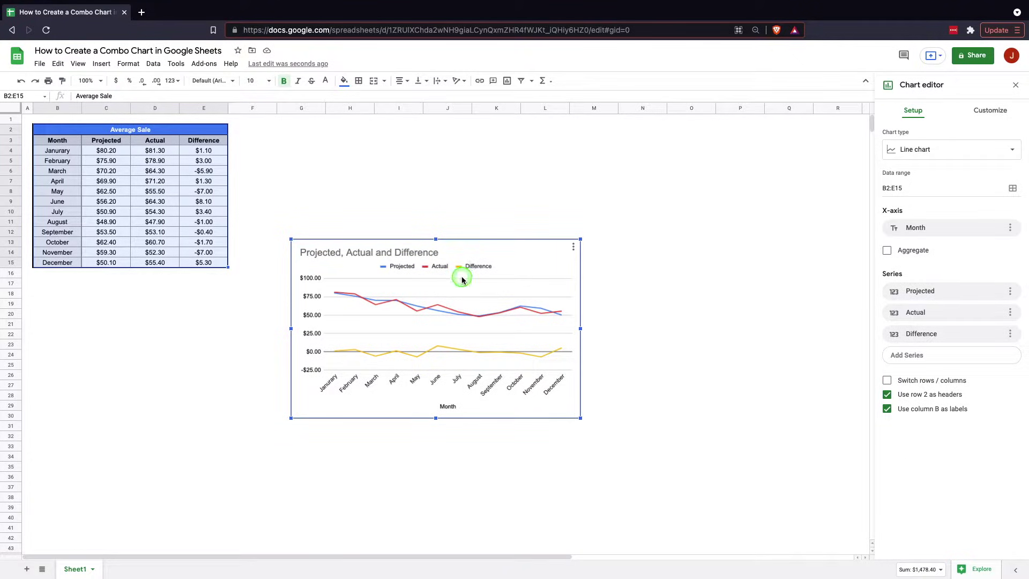
# Change the chart type to Combo chart, with Projected as columns and Actual and Difference as lines.
pyautogui.click(490, 267)
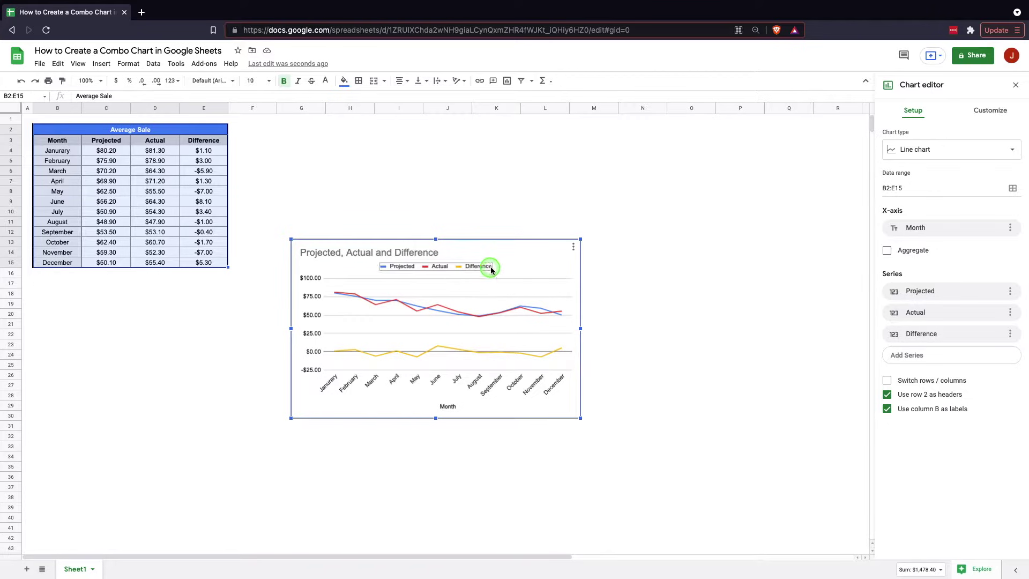
pyautogui.click(931, 152)
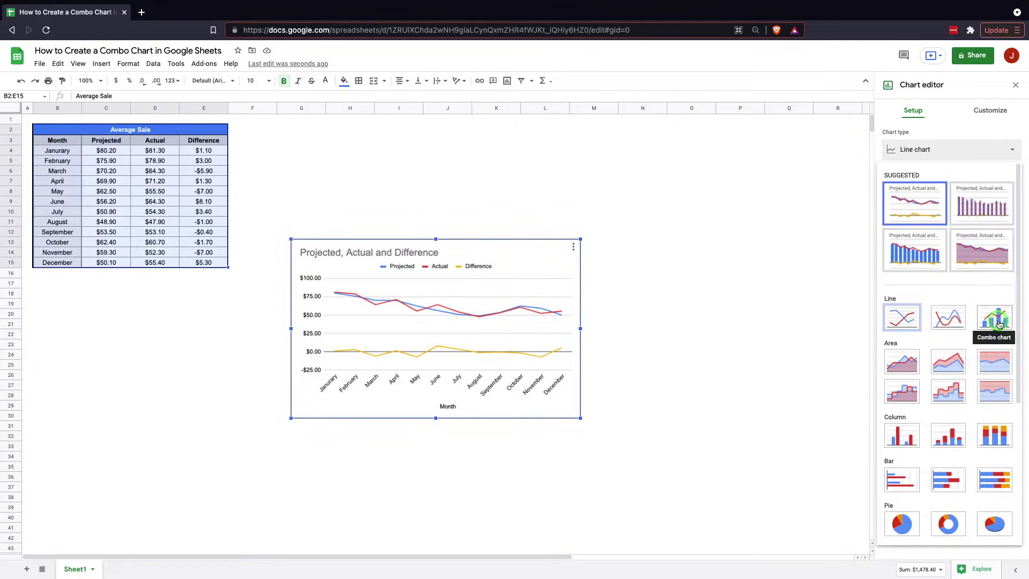
pyautogui.click(999, 324)
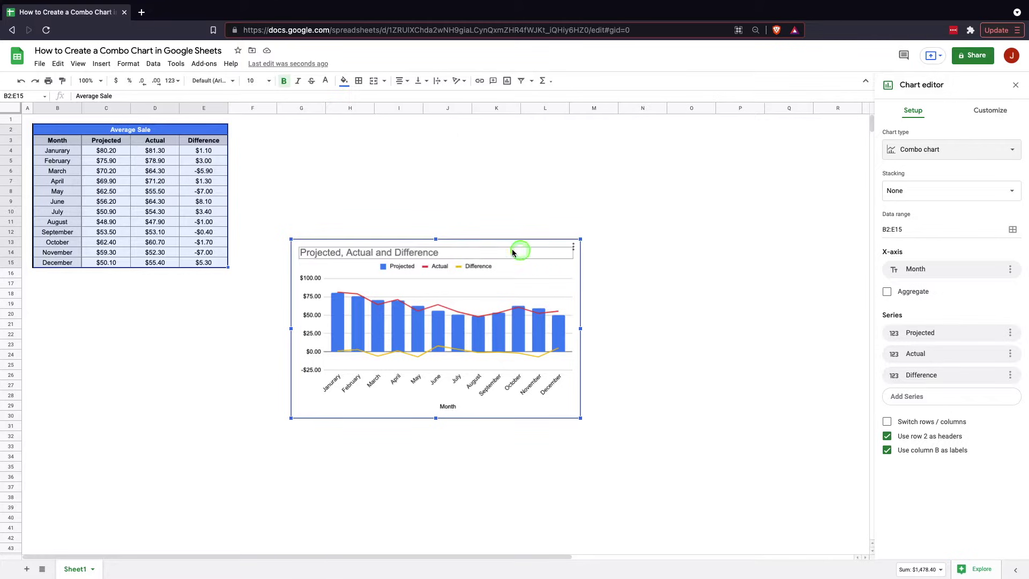
pyautogui.click(480, 348)
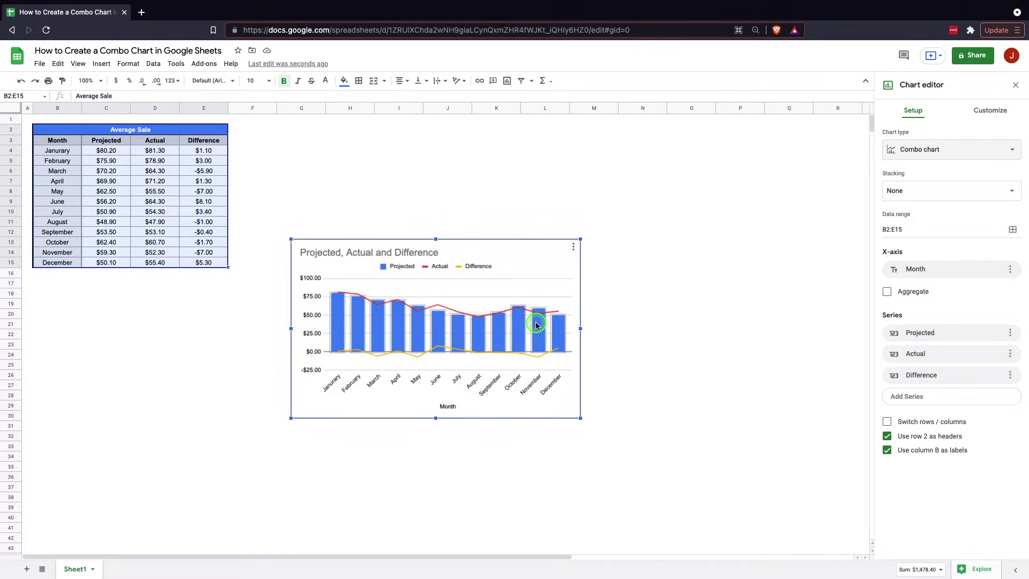
pyautogui.click(542, 295)
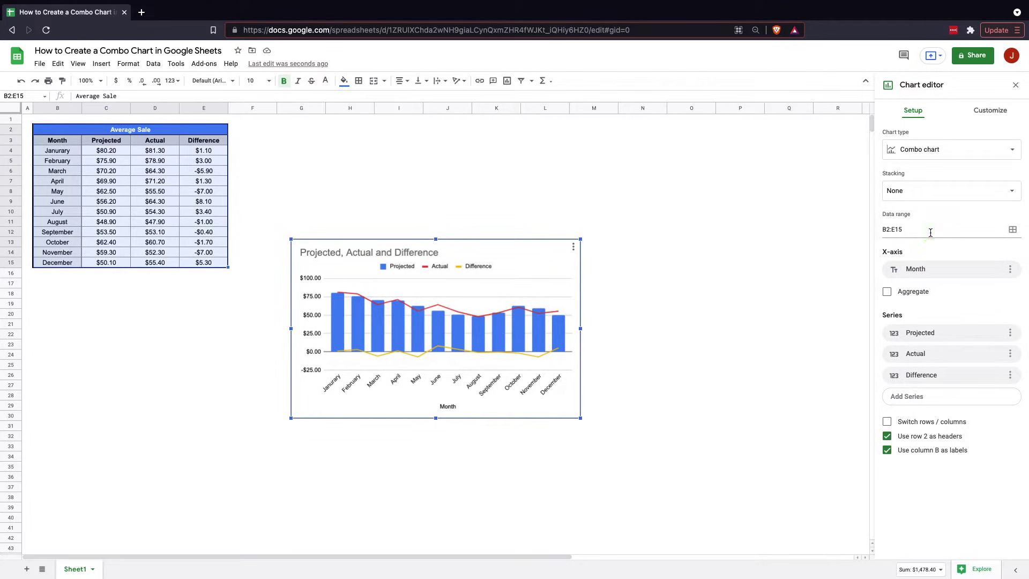
pyautogui.moveTo(155, 144); pyautogui.dragTo(150, 171)
# Copy the Actual values to column F, extend the data range to B2:F15, and add them as a fourth series.
pyautogui.moveTo(146, 211); pyautogui.dragTo(147, 261)
pyautogui.hotkey('ctrl', 'c')
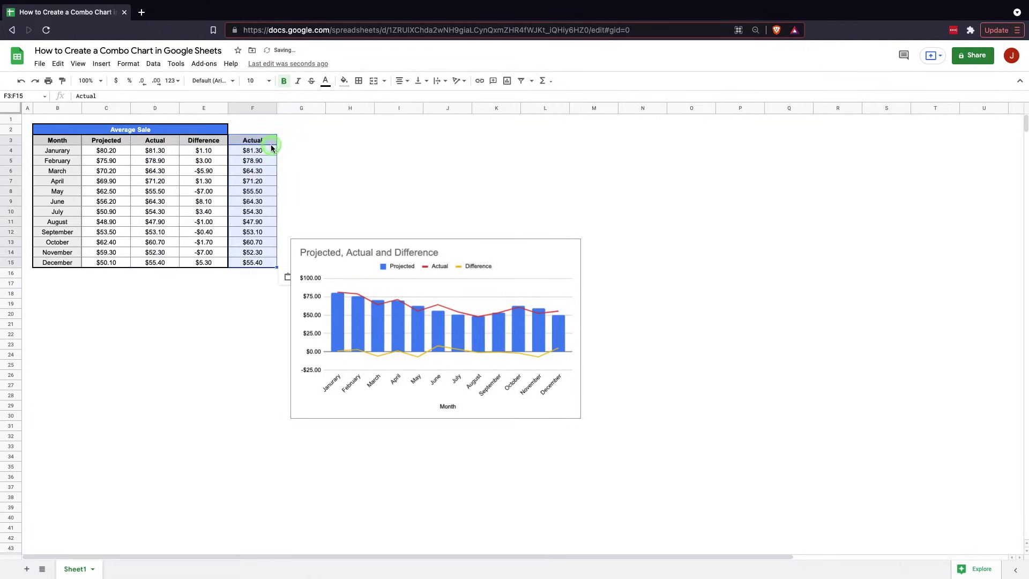
pyautogui.click(470, 311)
pyautogui.click(573, 247)
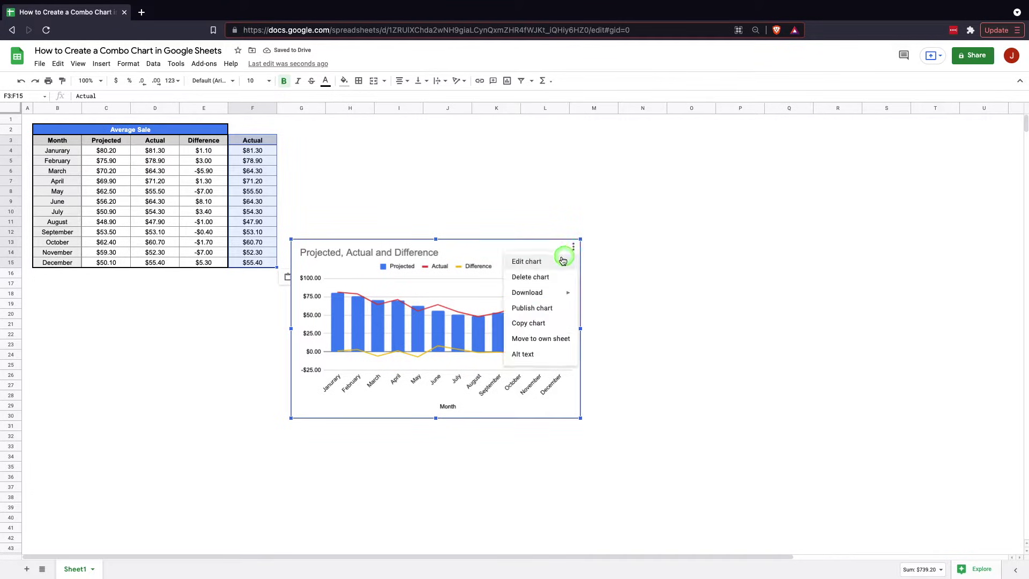
pyautogui.click(560, 261)
pyautogui.click(893, 230)
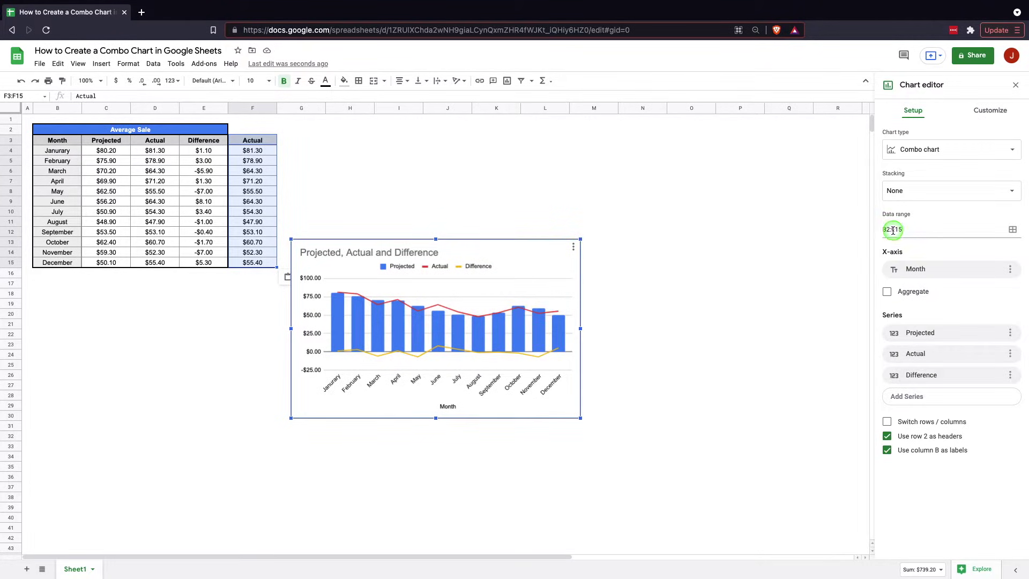
pyautogui.click(901, 230)
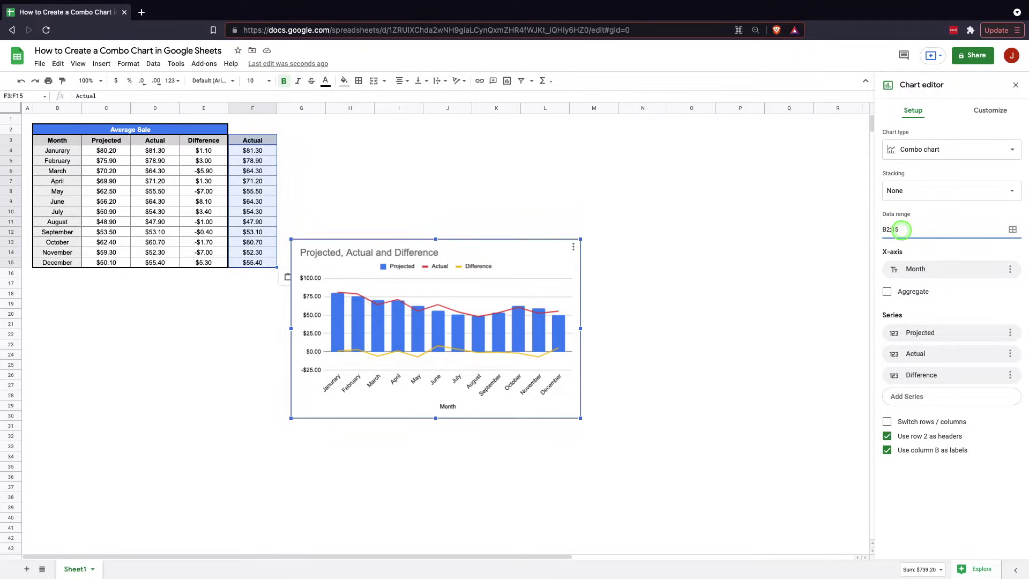
pyautogui.click(924, 398)
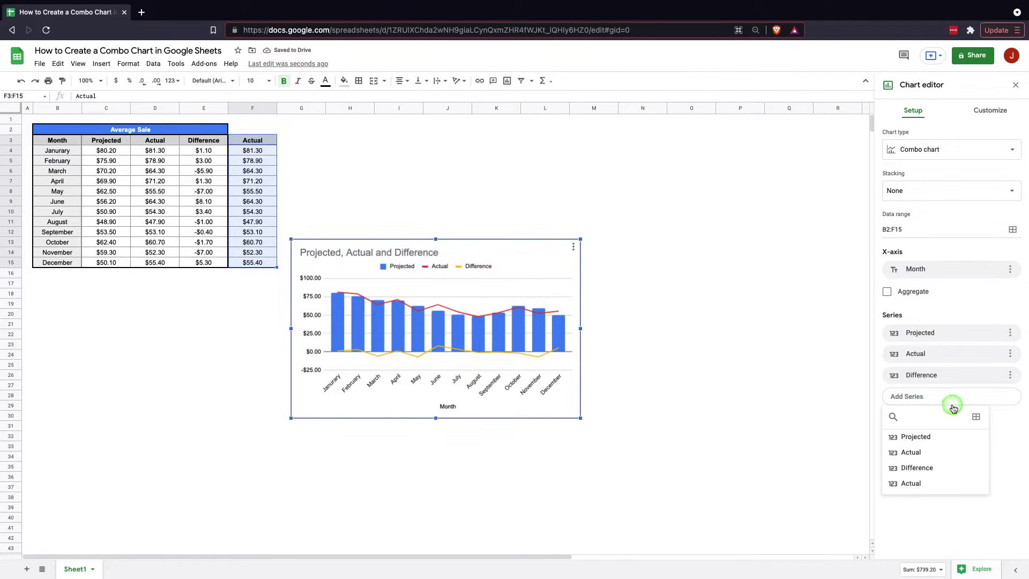
pyautogui.click(920, 489)
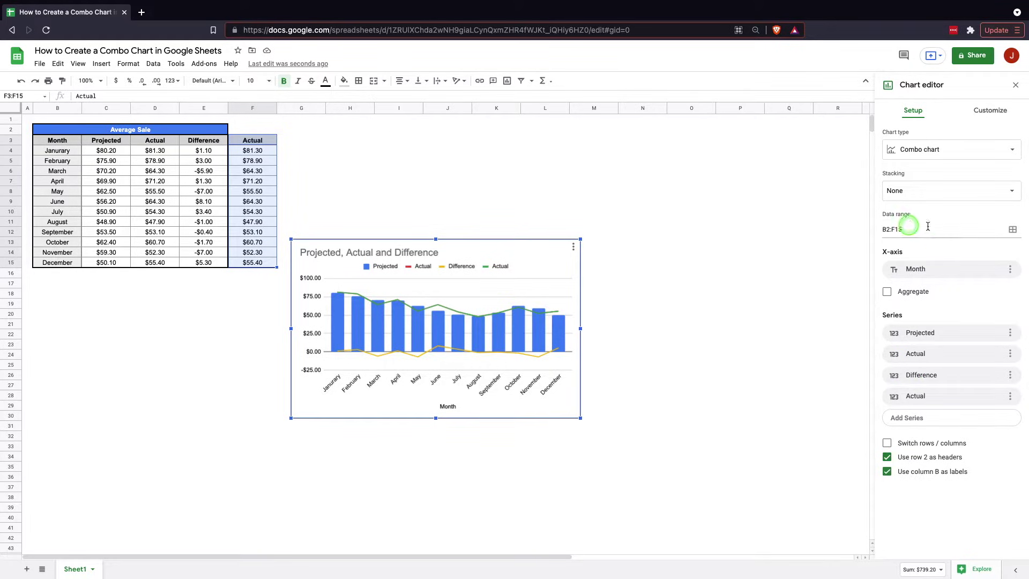
# Remove the extra Actual series, clear F3:F15, and reselect the chart.
pyautogui.click(1010, 396)
pyautogui.moveTo(253, 143); pyautogui.dragTo(248, 268)
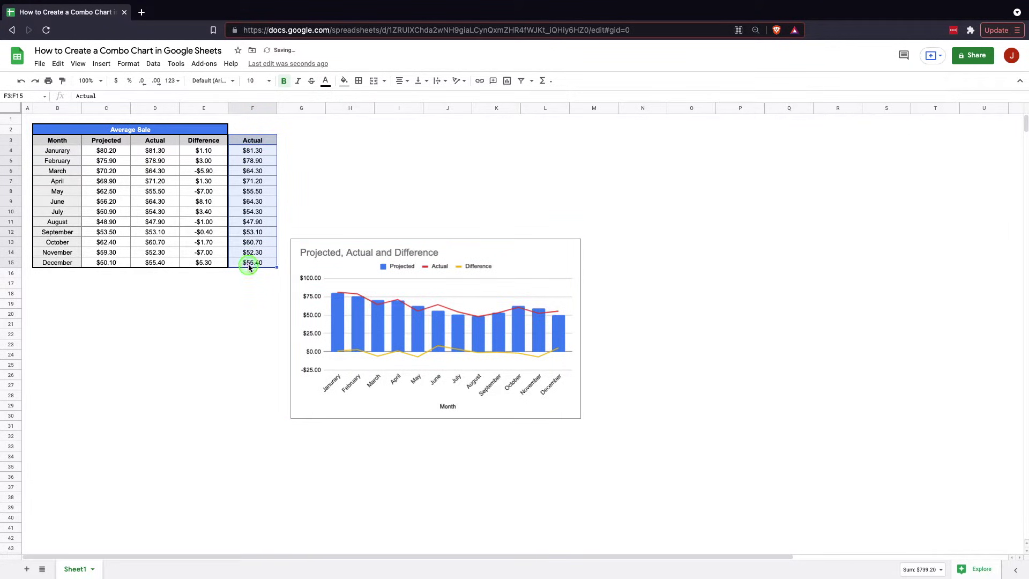
pyautogui.press('Delete')
pyautogui.click(512, 181)
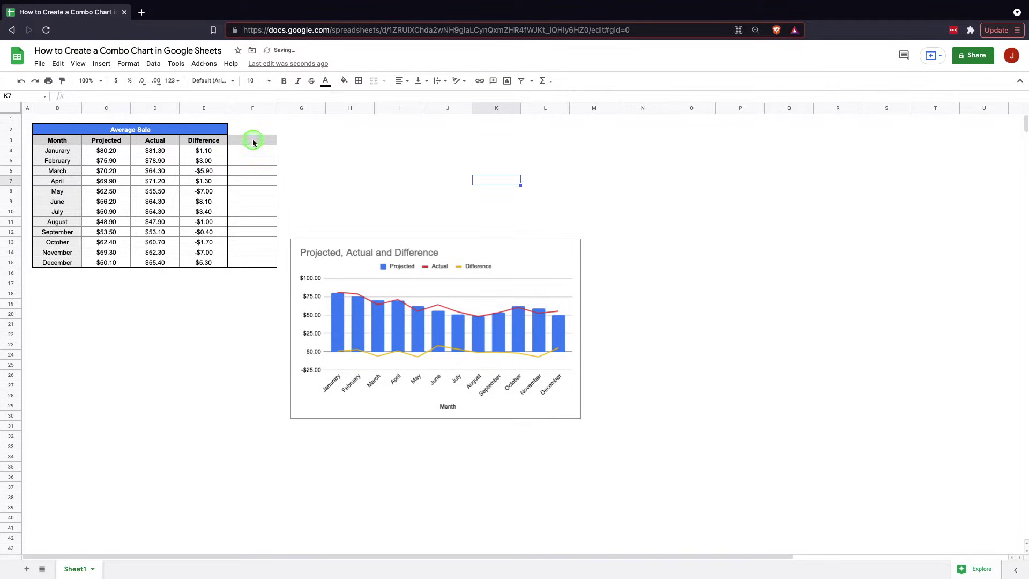
pyautogui.moveTo(253, 140); pyautogui.dragTo(249, 268)
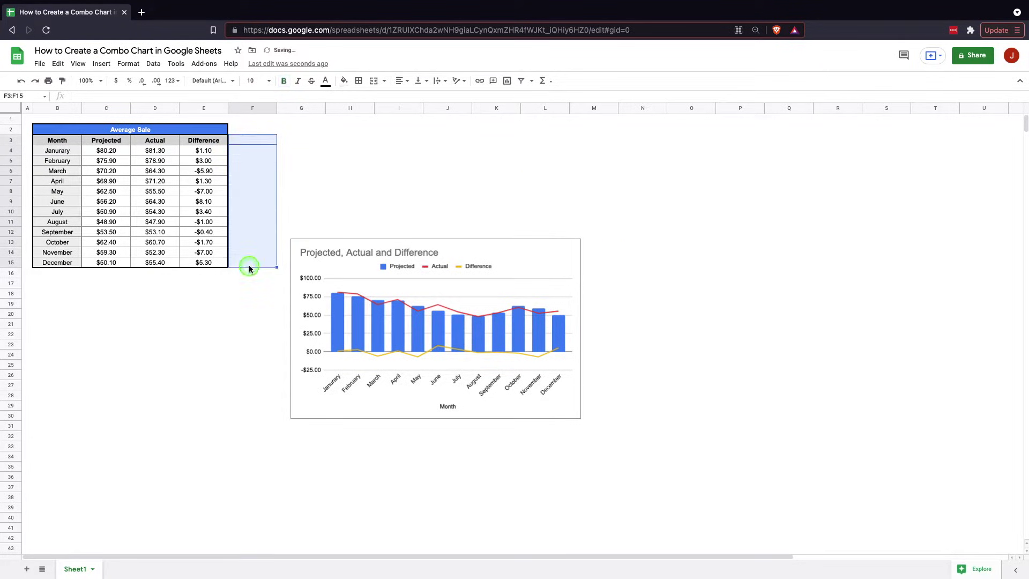
pyautogui.click(779, 226)
pyautogui.click(548, 250)
# Reopen the chart editor, then add and remove Month labels on the x-axis.
pyautogui.click(573, 246)
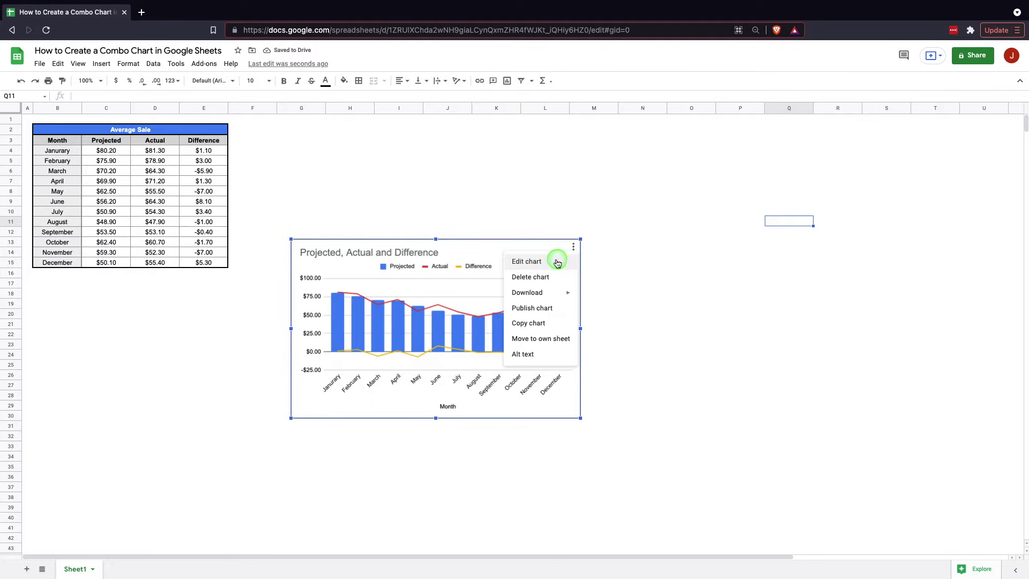
pyautogui.click(554, 261)
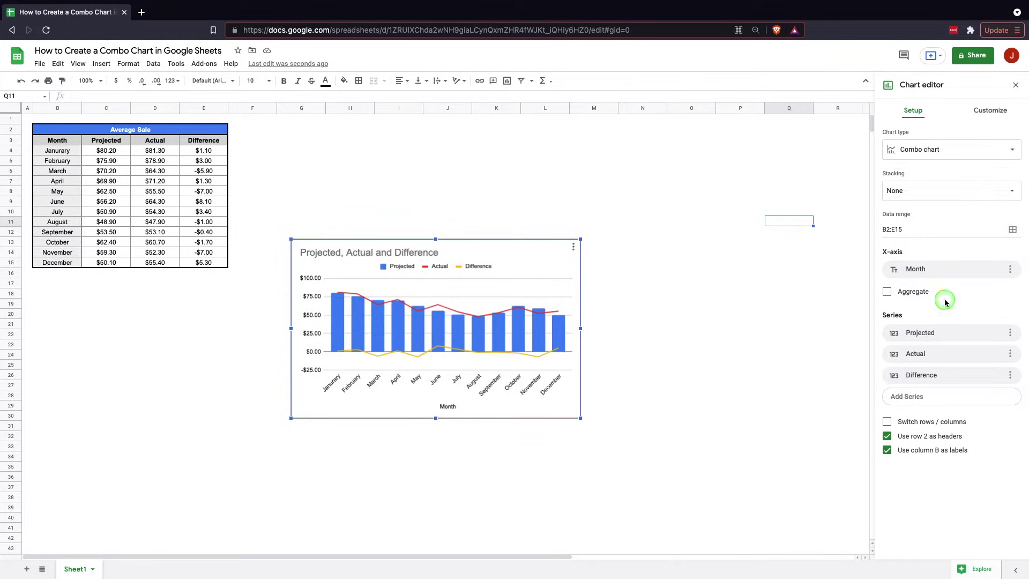
pyautogui.click(1009, 271)
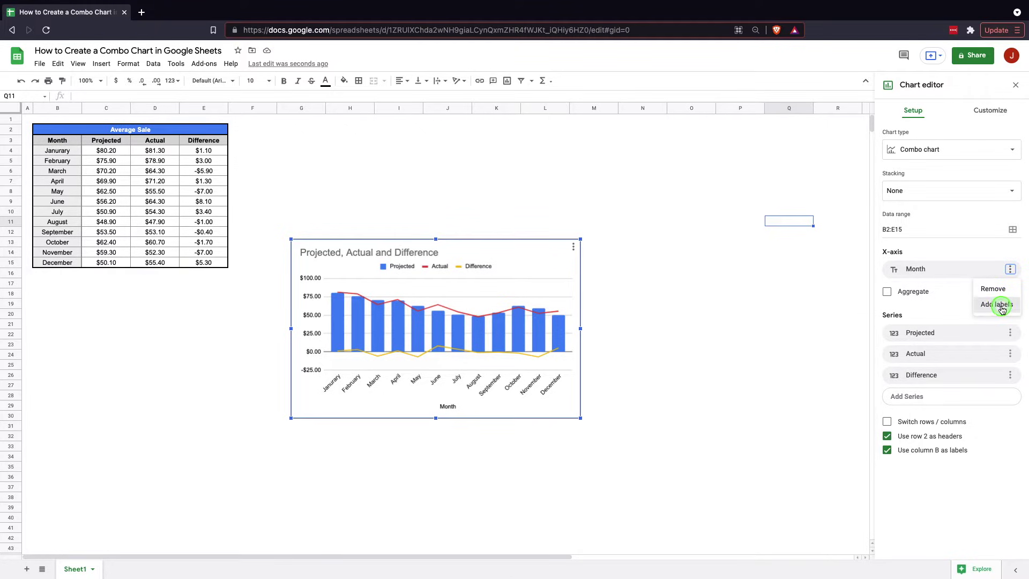
pyautogui.click(1000, 305)
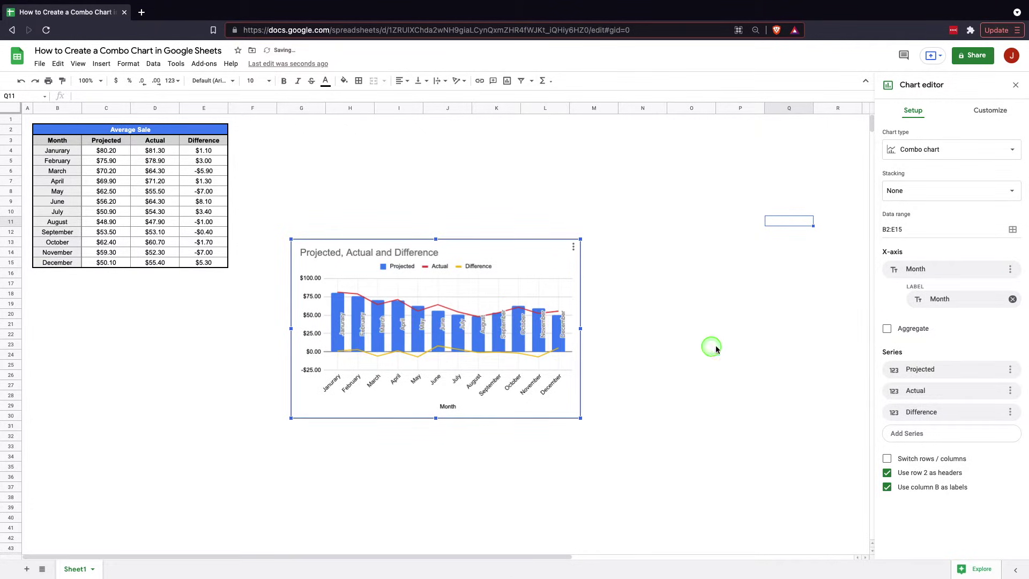
pyautogui.click(1012, 298)
# Keep Month as the x-axis and turn on Aggregate for the series.
pyautogui.click(905, 268)
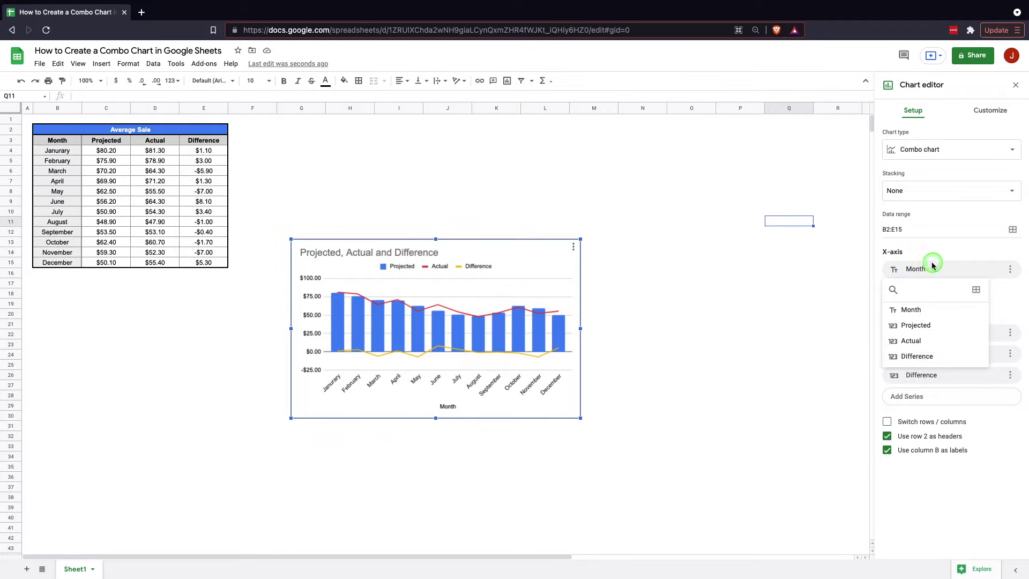
pyautogui.click(1009, 298)
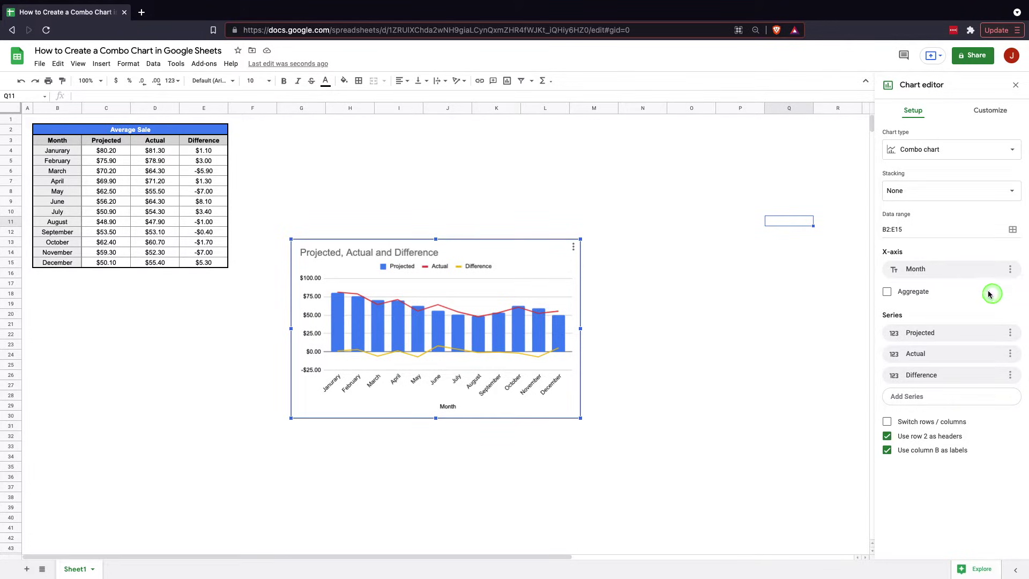
pyautogui.click(911, 295)
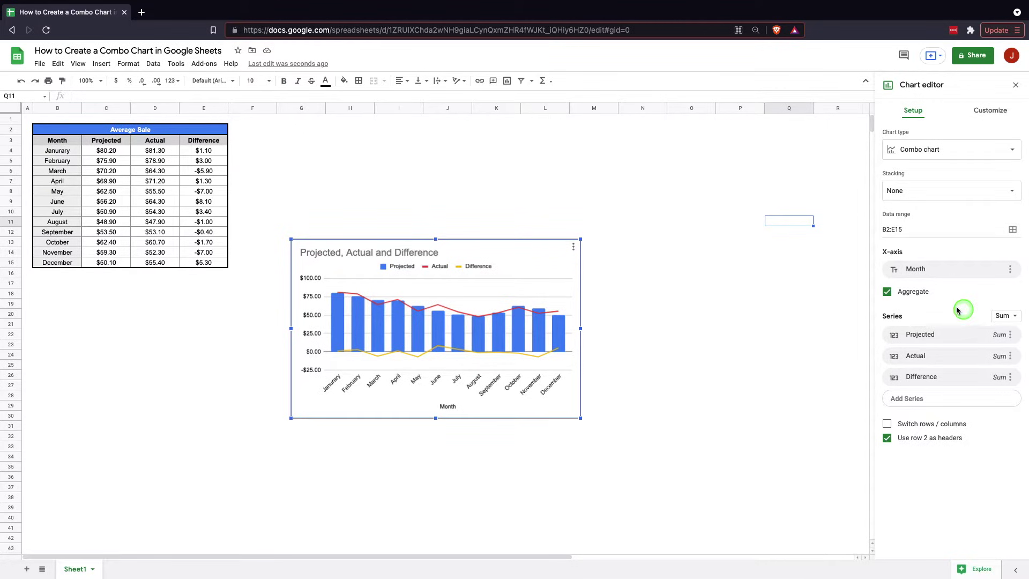
# Leave the aggregation function unchanged and uncheck Aggregate so monthly values plot directly.
pyautogui.click(1006, 317)
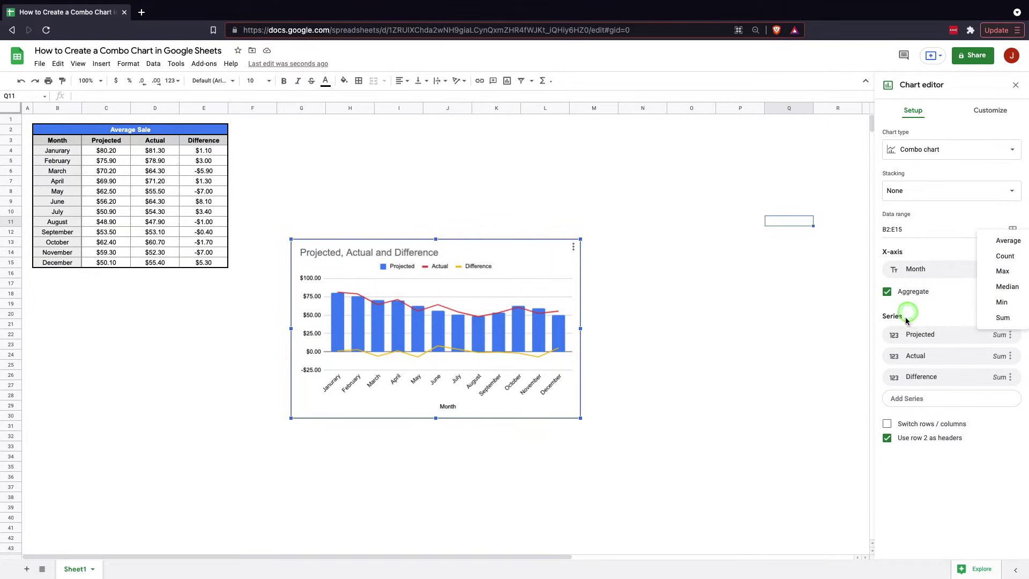
pyautogui.click(933, 316)
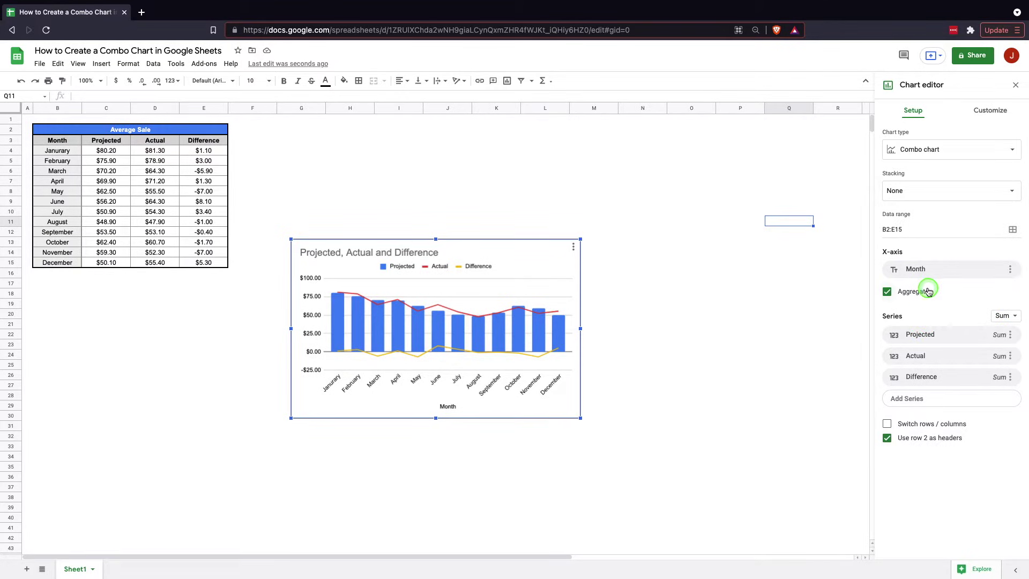
pyautogui.click(886, 293)
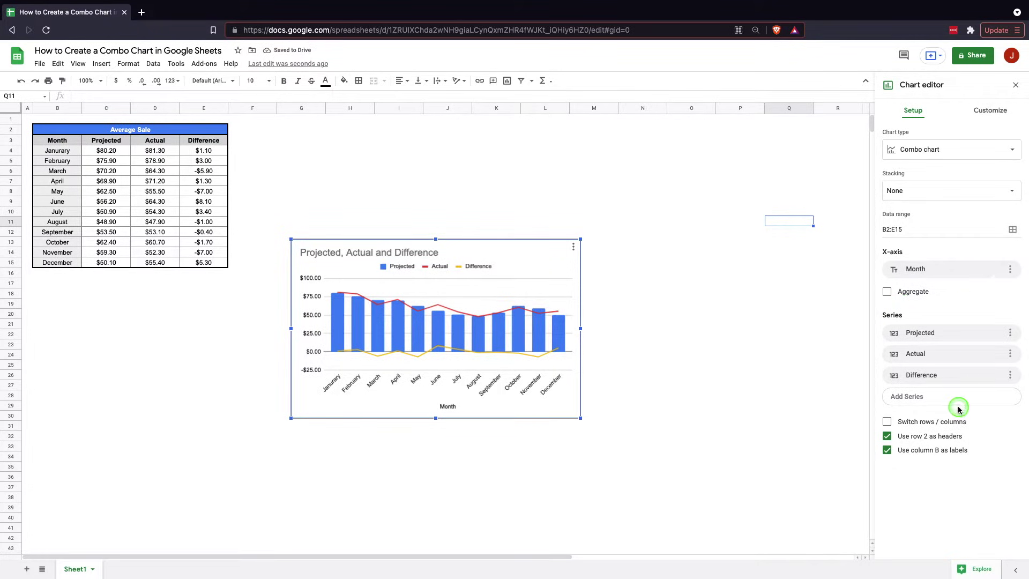
pyautogui.click(904, 398)
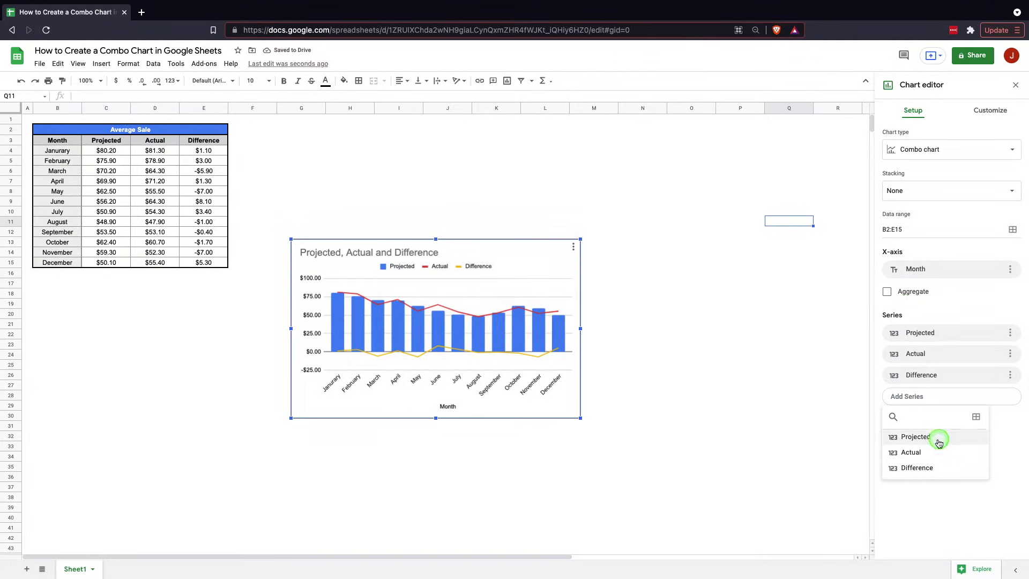
pyautogui.click(928, 478)
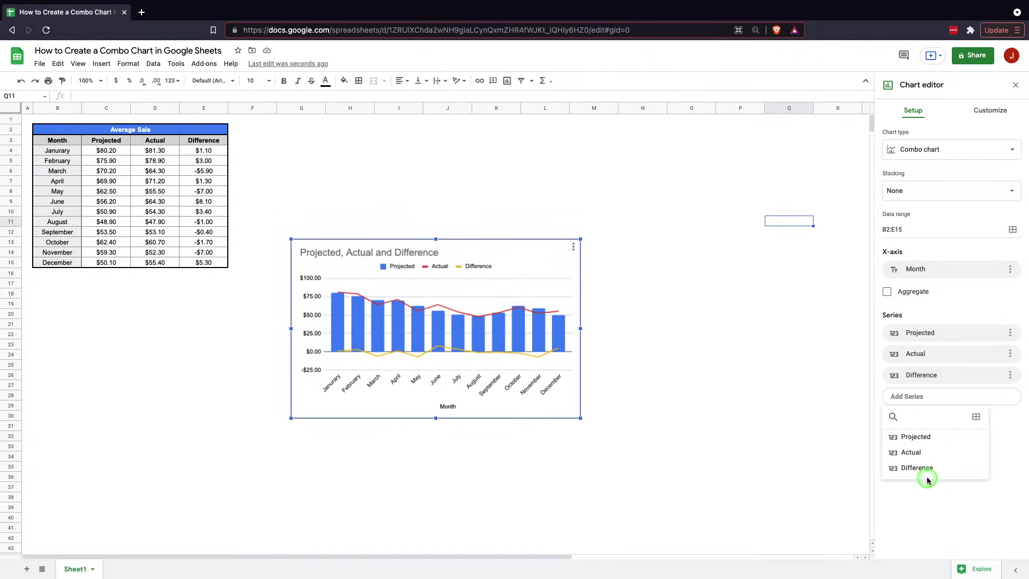
pyautogui.click(925, 255)
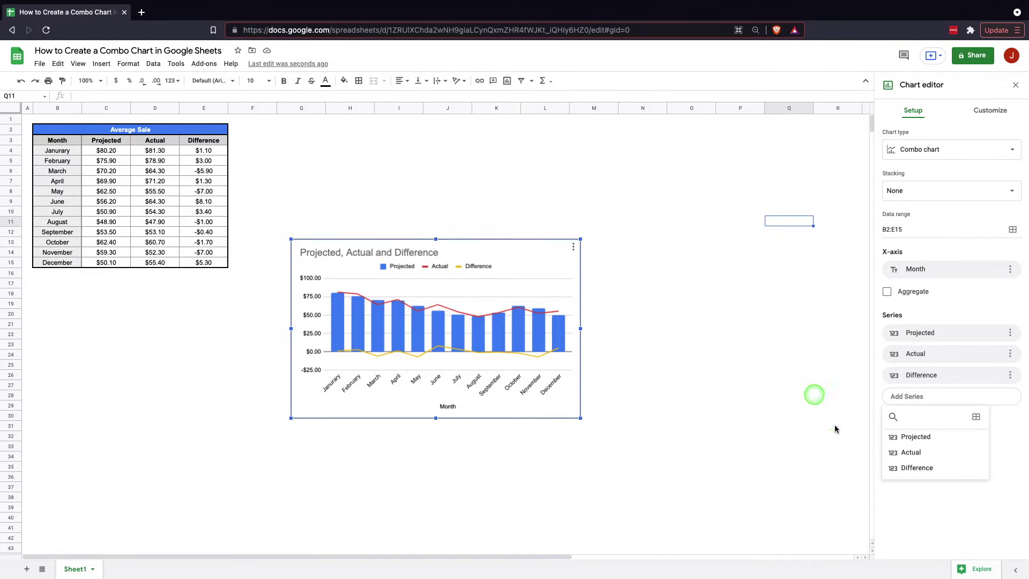
pyautogui.click(1005, 454)
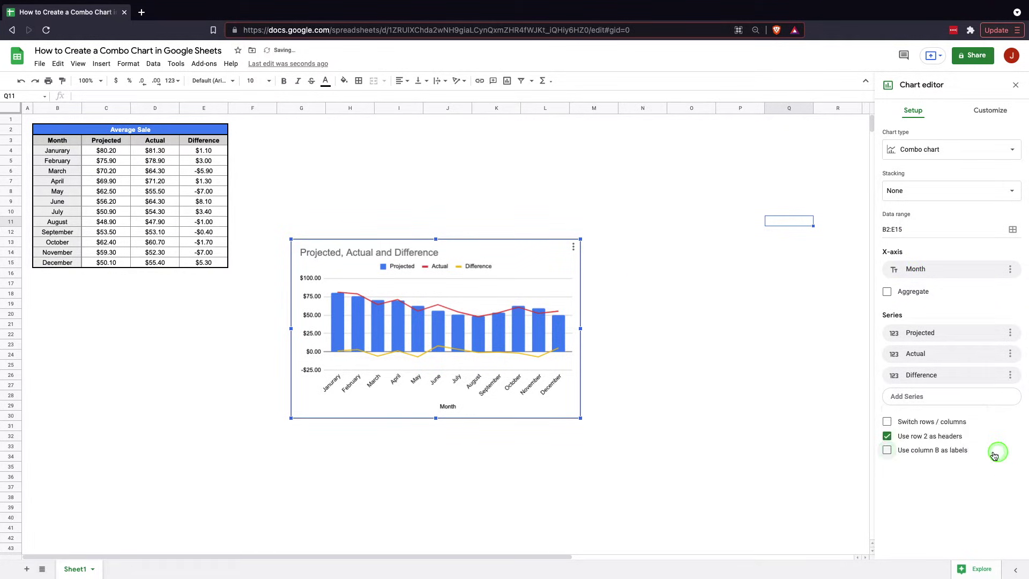
pyautogui.click(887, 450)
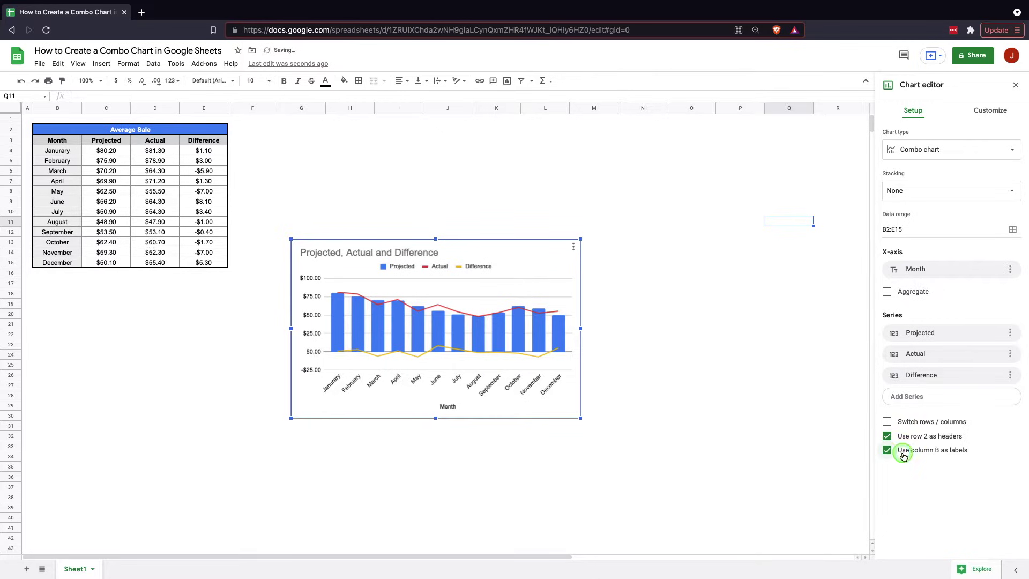
pyautogui.click(887, 421)
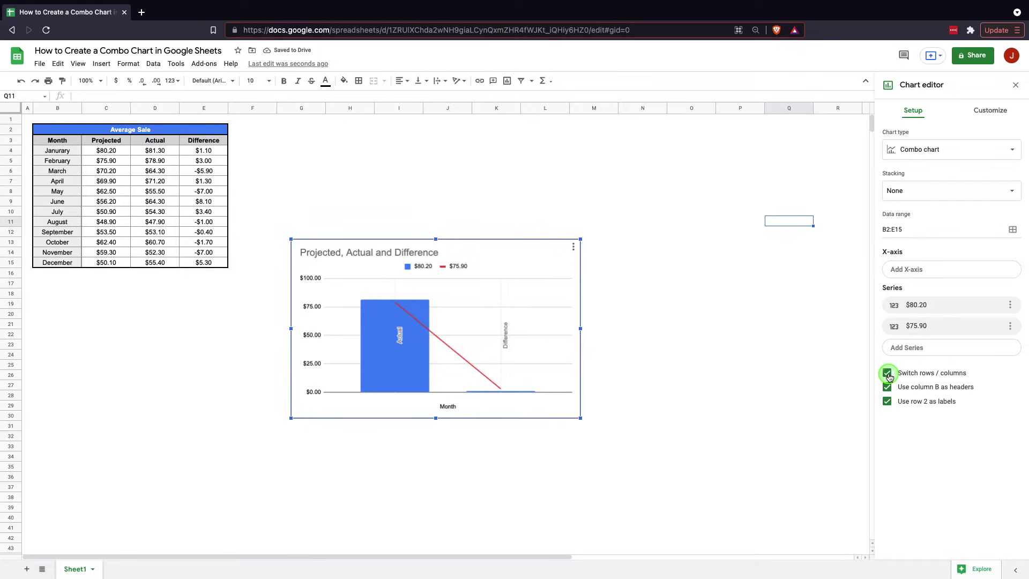
pyautogui.click(888, 374)
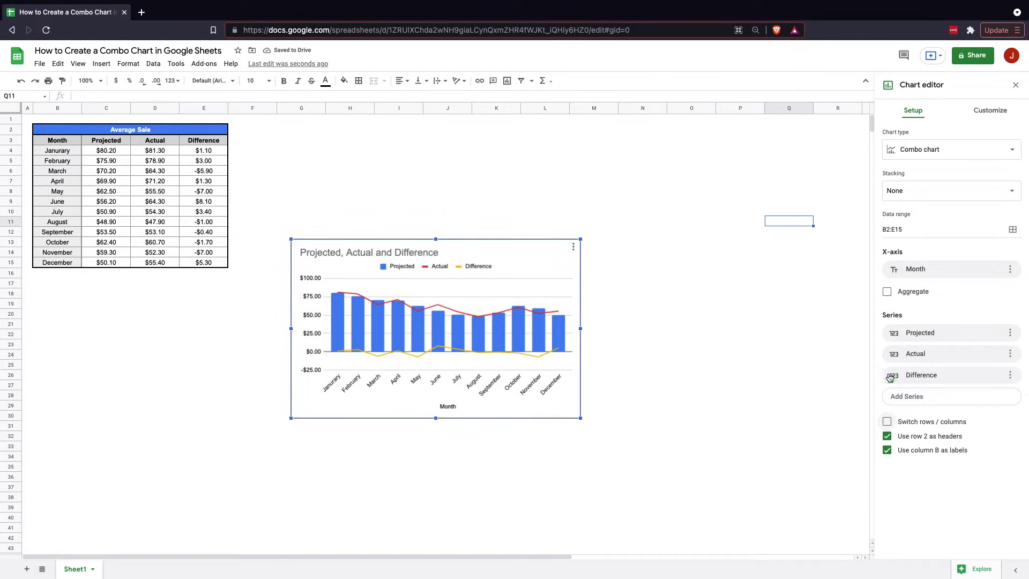
pyautogui.click(887, 438)
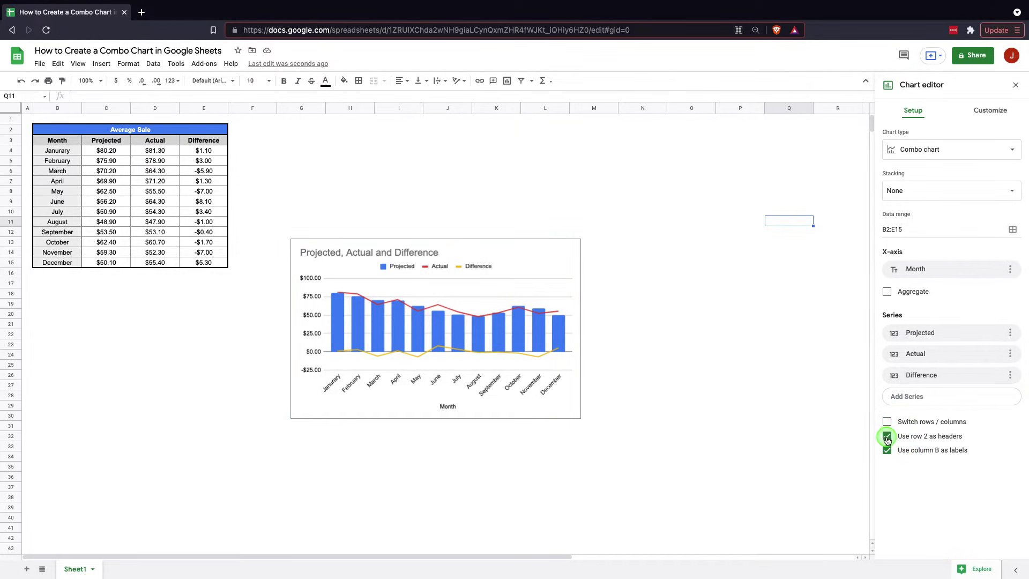
pyautogui.click(887, 437)
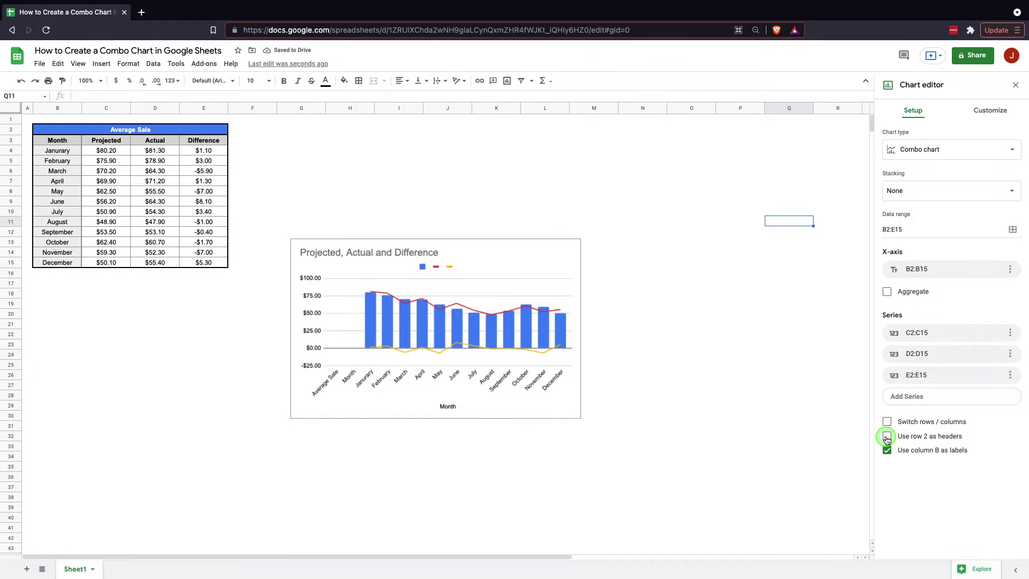
pyautogui.click(887, 437)
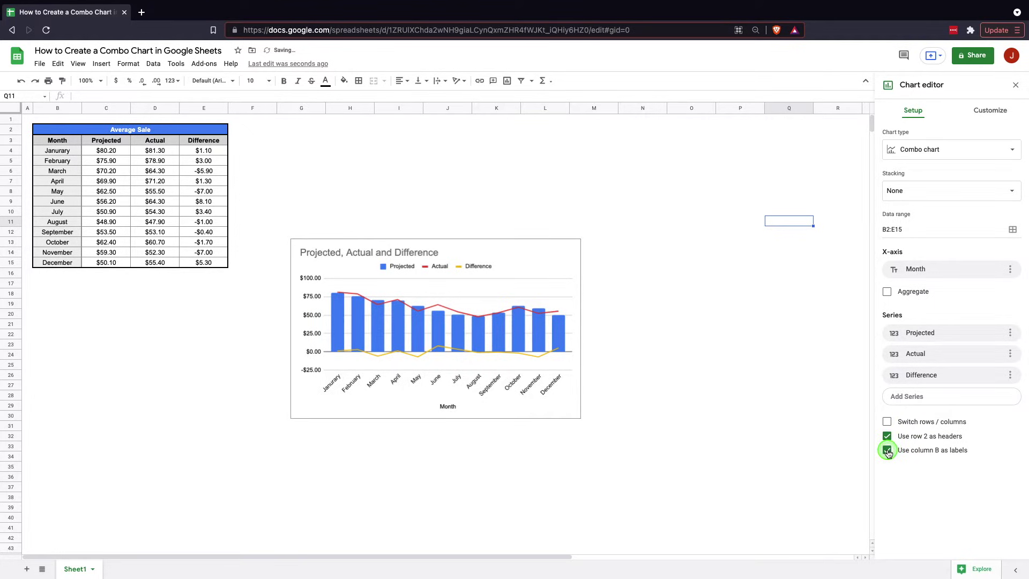
pyautogui.click(397, 273)
pyautogui.click(437, 281)
# Expand Chart style and review the background, font and border colour options without changing them.
pyautogui.click(985, 114)
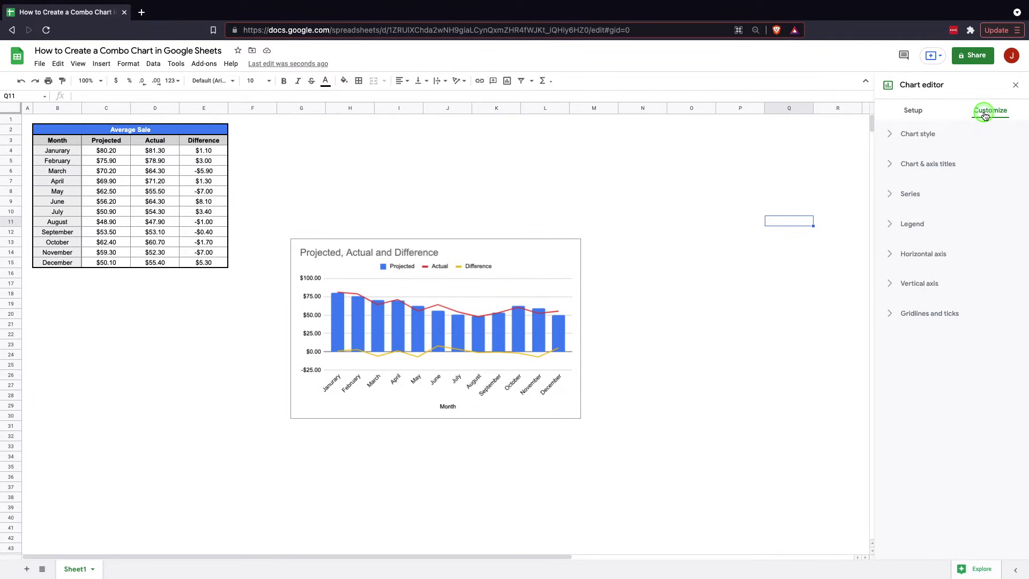
pyautogui.click(904, 136)
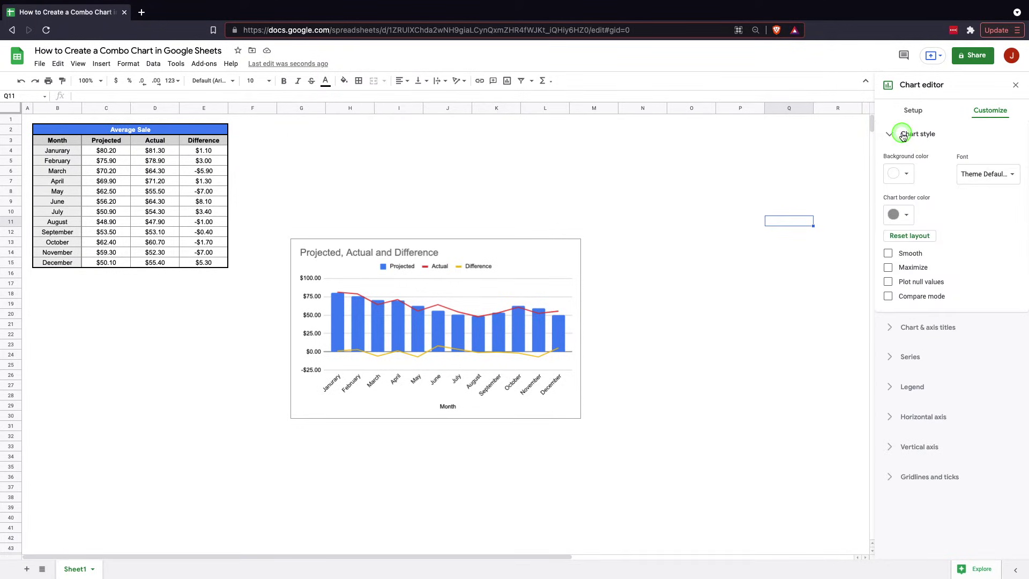
pyautogui.click(907, 181)
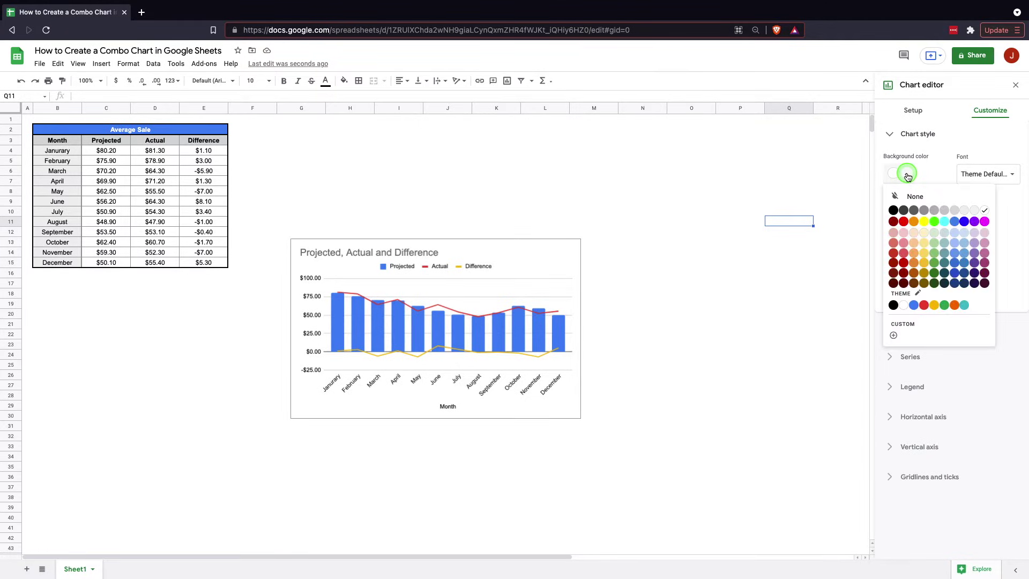
pyautogui.click(952, 170)
pyautogui.click(965, 174)
pyautogui.click(927, 171)
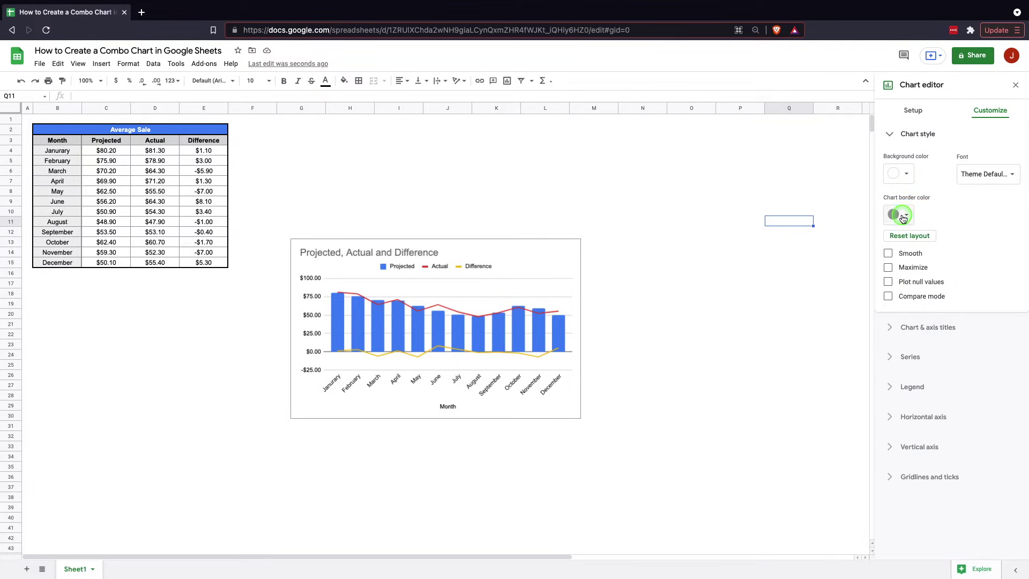
pyautogui.click(899, 215)
pyautogui.click(1016, 269)
# Turn on Smooth lines and Compare mode, leaving Maximize off.
pyautogui.click(889, 254)
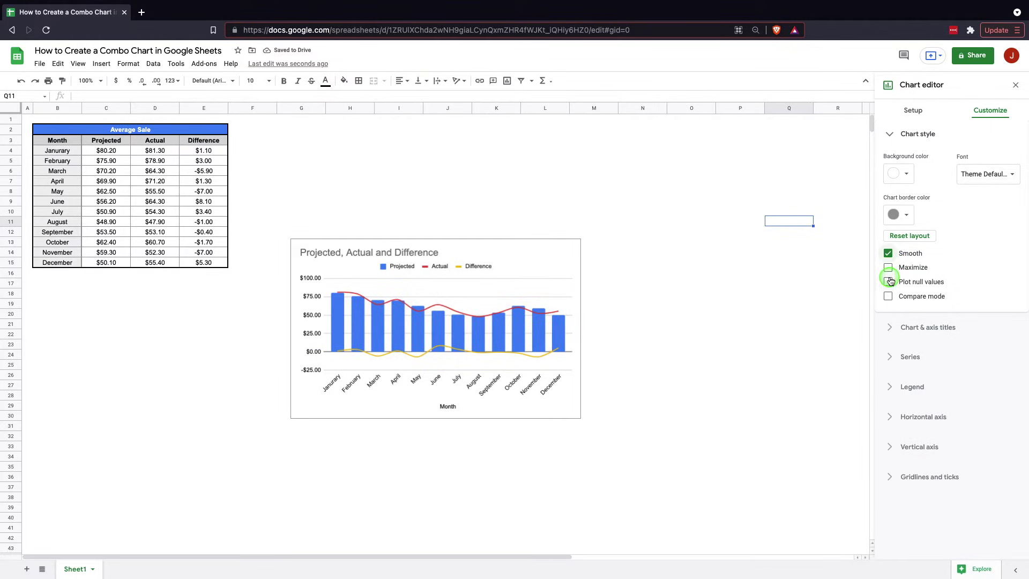
pyautogui.click(888, 269)
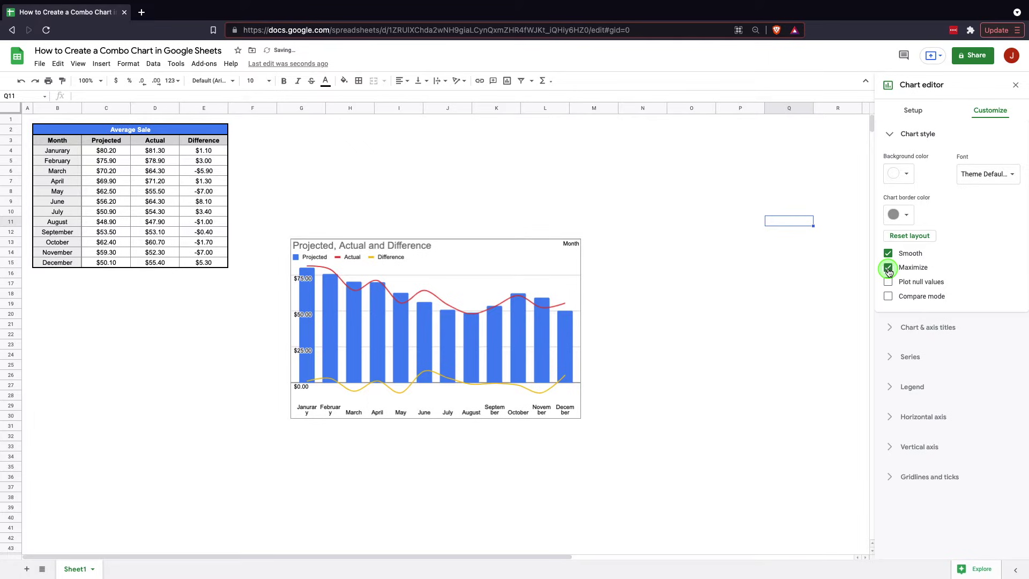
pyautogui.click(888, 269)
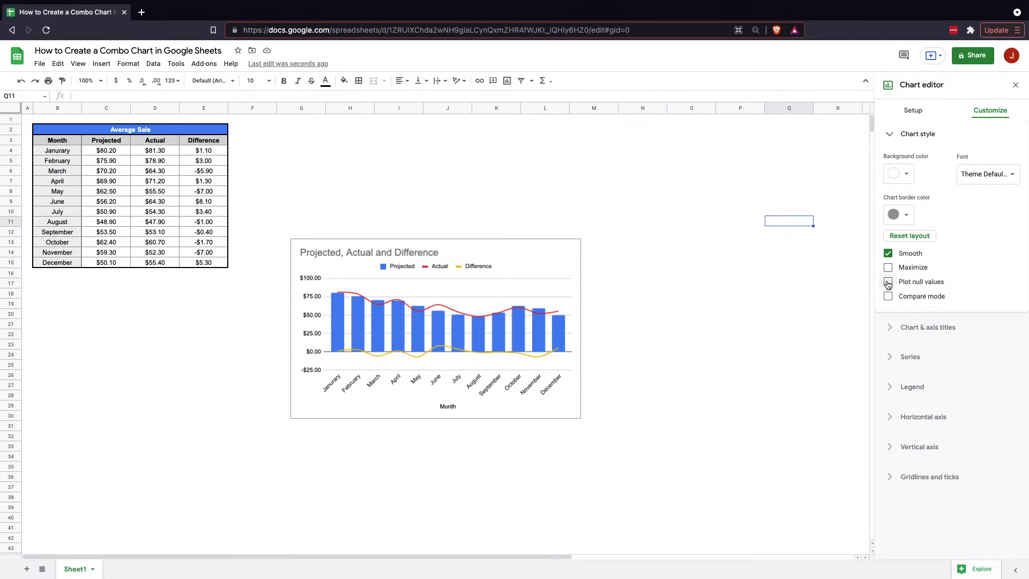
pyautogui.click(887, 298)
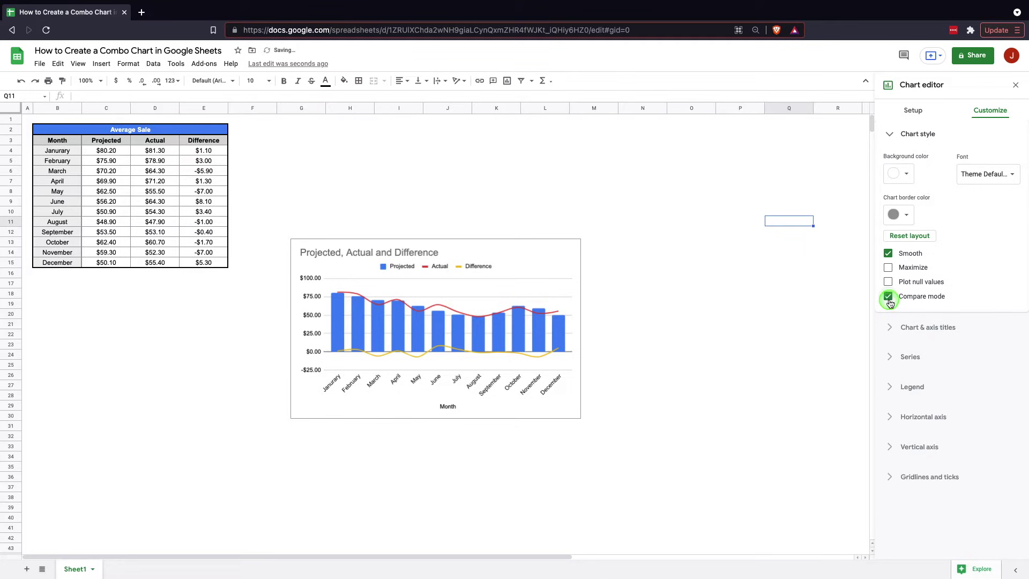
pyautogui.click(892, 327)
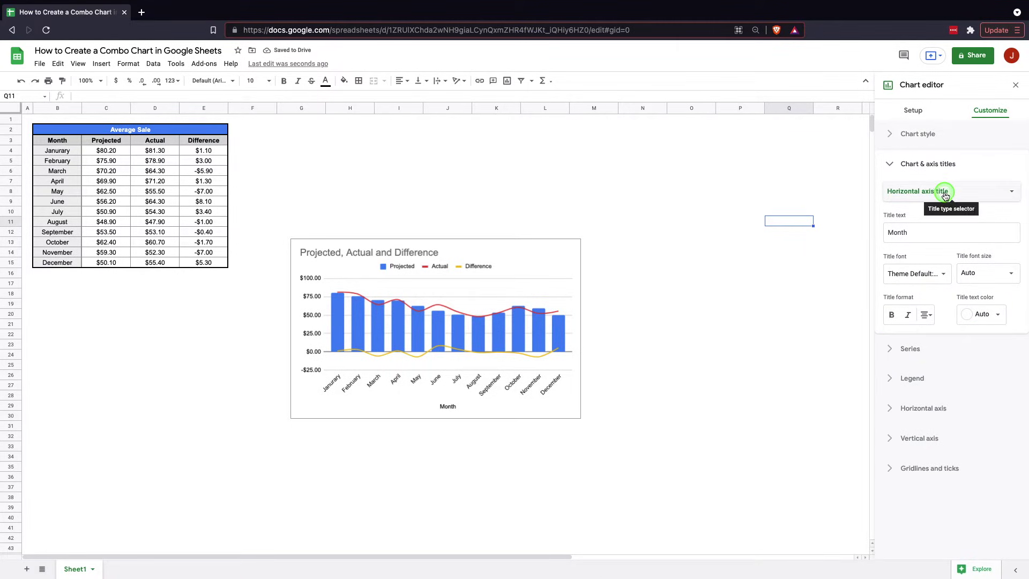
# Review the horizontal axis title settings, then expand the Series formatting section.
pyautogui.click(946, 194)
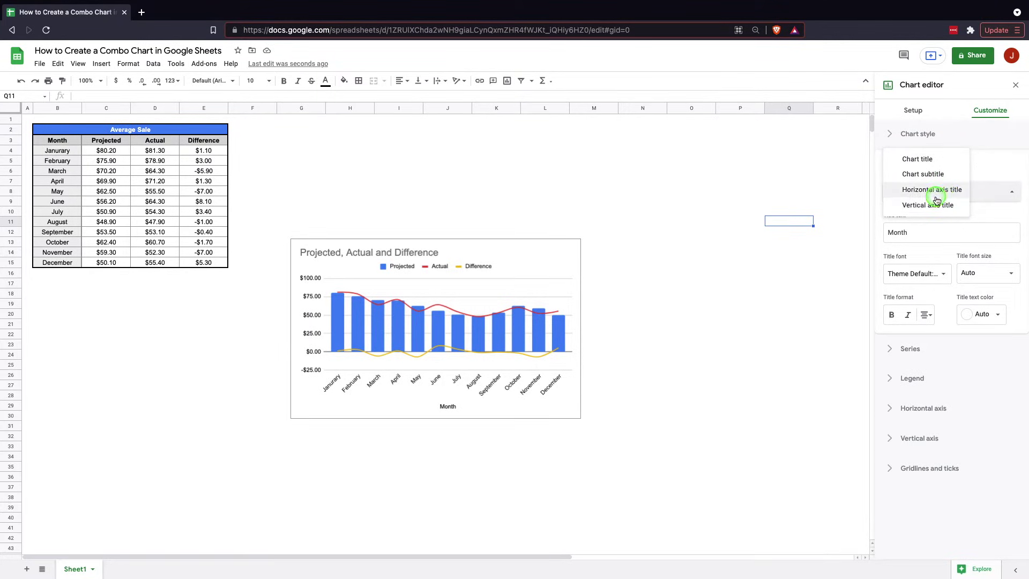
pyautogui.click(994, 210)
pyautogui.click(939, 222)
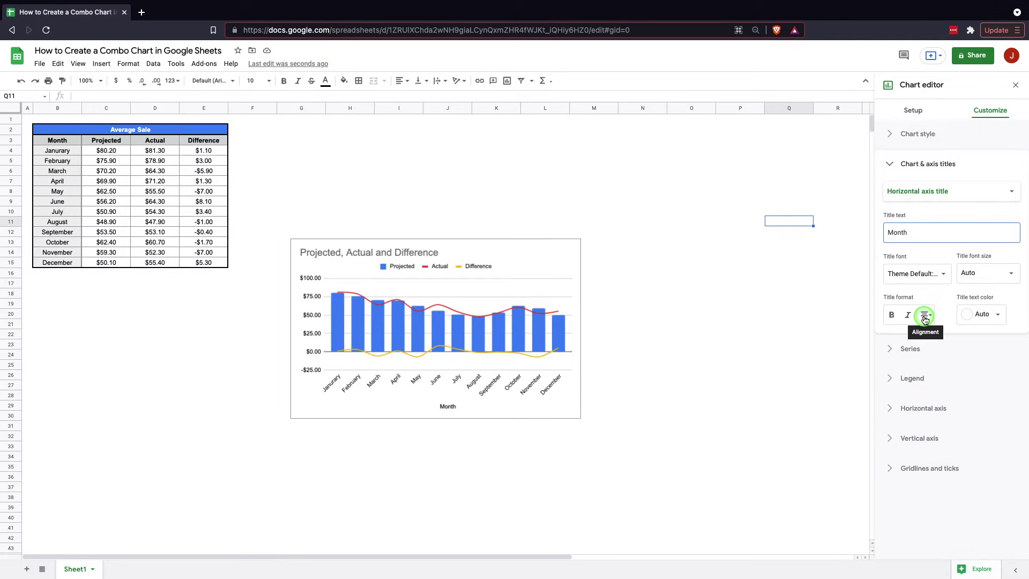
pyautogui.click(911, 349)
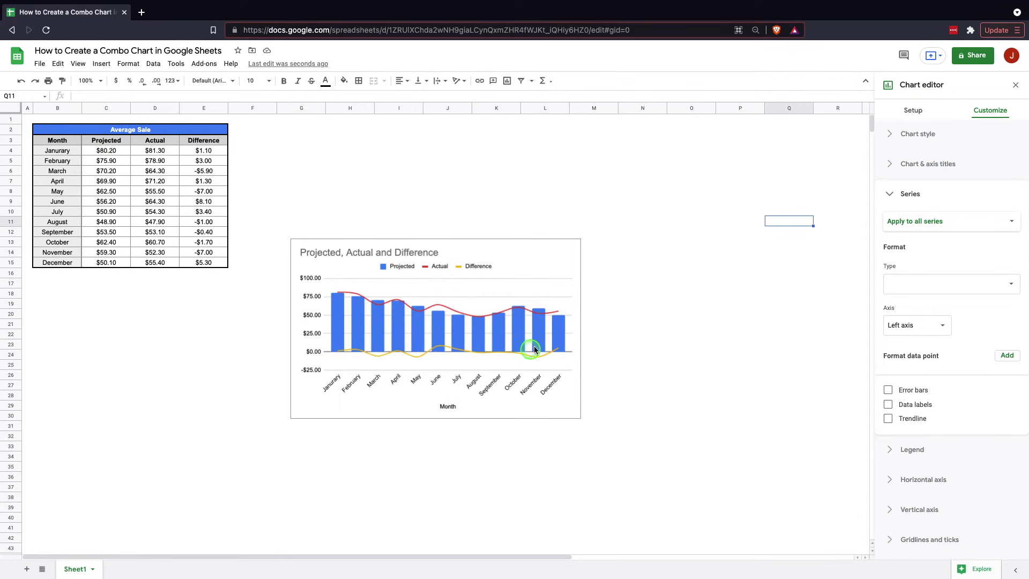
# Select the Projected series and keep its type as Columns after briefly trying Area.
pyautogui.click(369, 351)
pyautogui.click(363, 314)
pyautogui.click(966, 220)
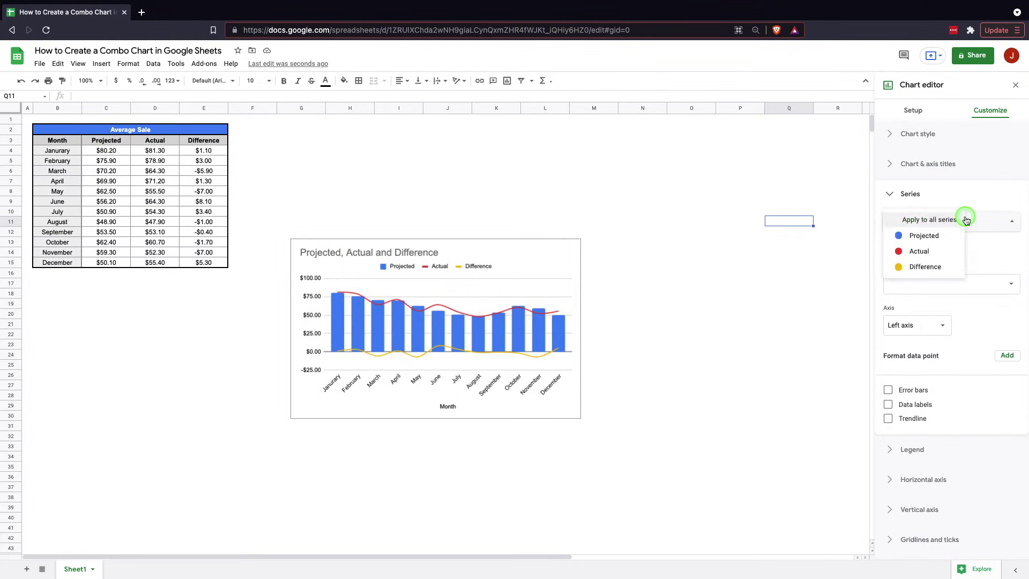
pyautogui.click(924, 236)
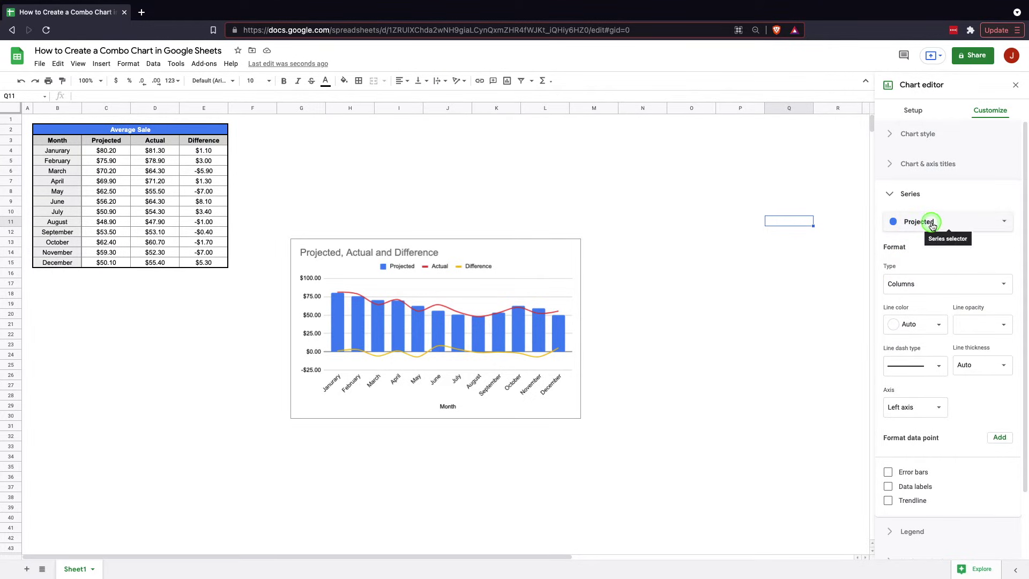
pyautogui.click(927, 286)
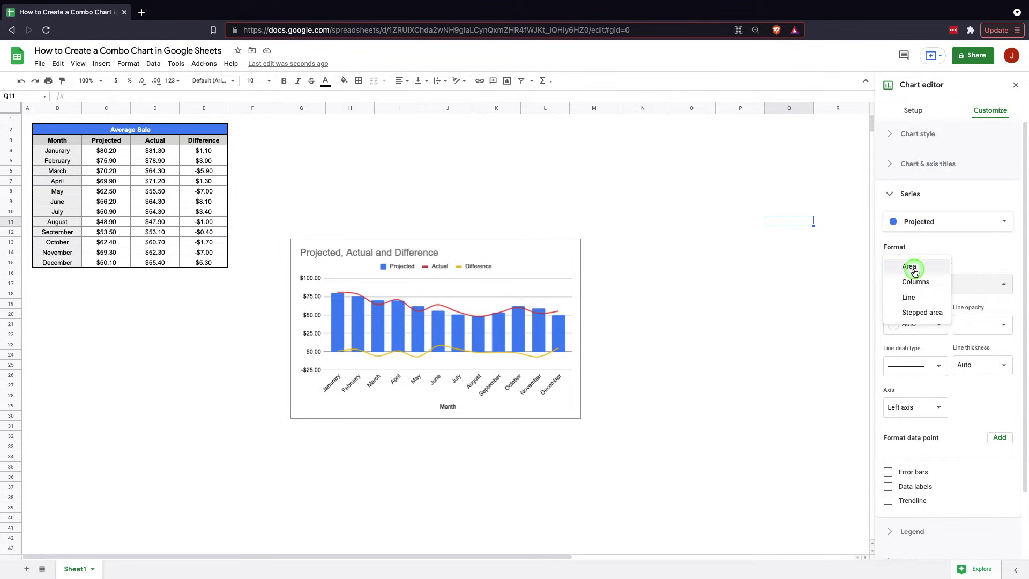
pyautogui.click(913, 267)
pyautogui.click(932, 284)
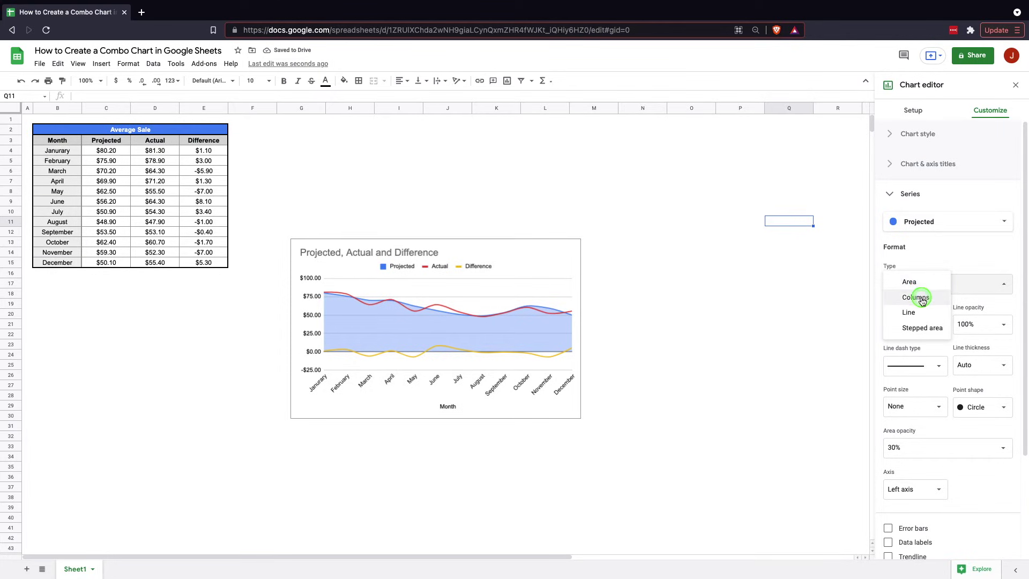
pyautogui.click(917, 297)
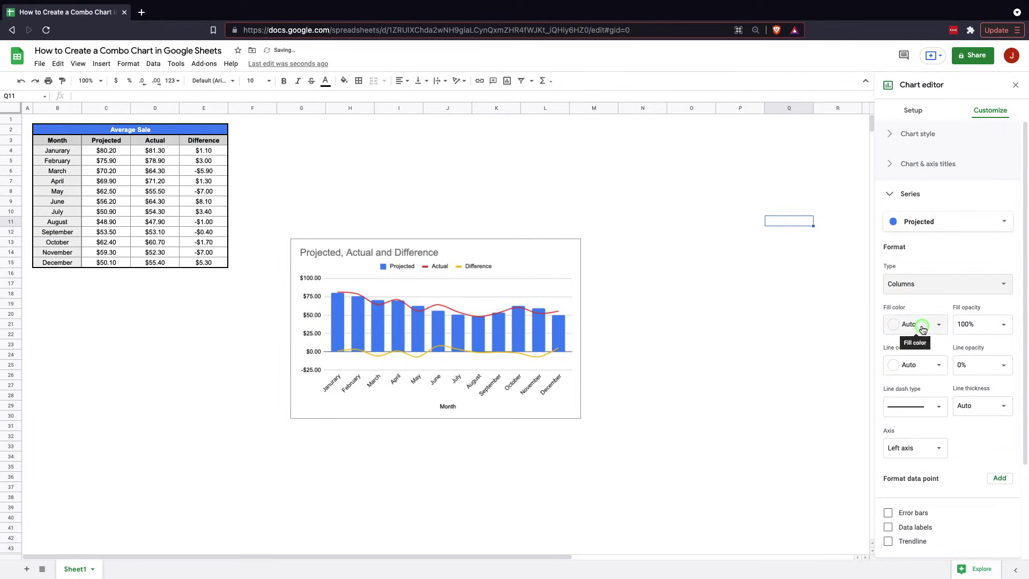
# Review Projected's fill colour and dash style, and toggle error bars, data labels and trendline back off.
pyautogui.click(929, 324)
pyautogui.scroll(-1, 936, 349)
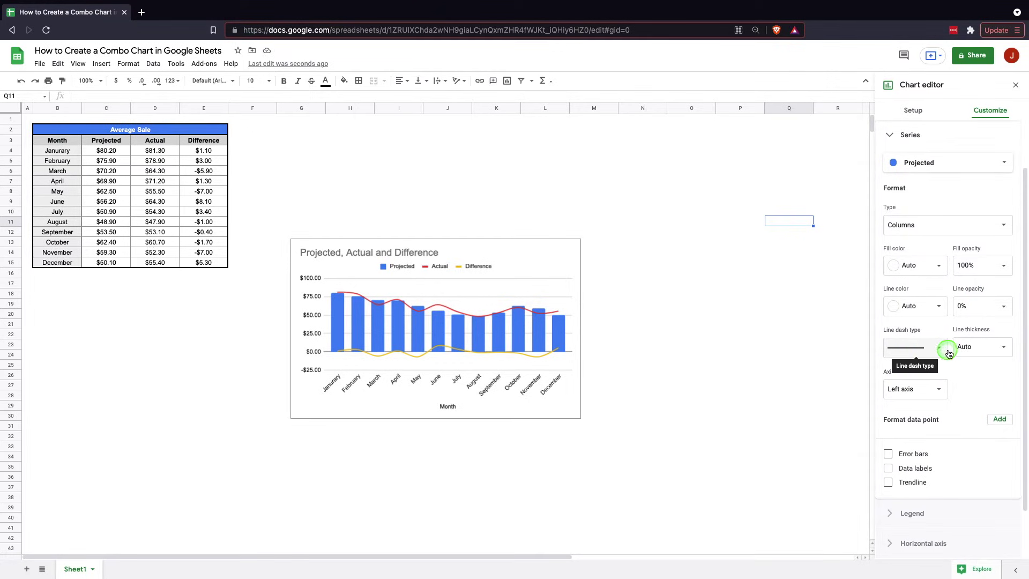
pyautogui.click(926, 352)
pyautogui.click(947, 355)
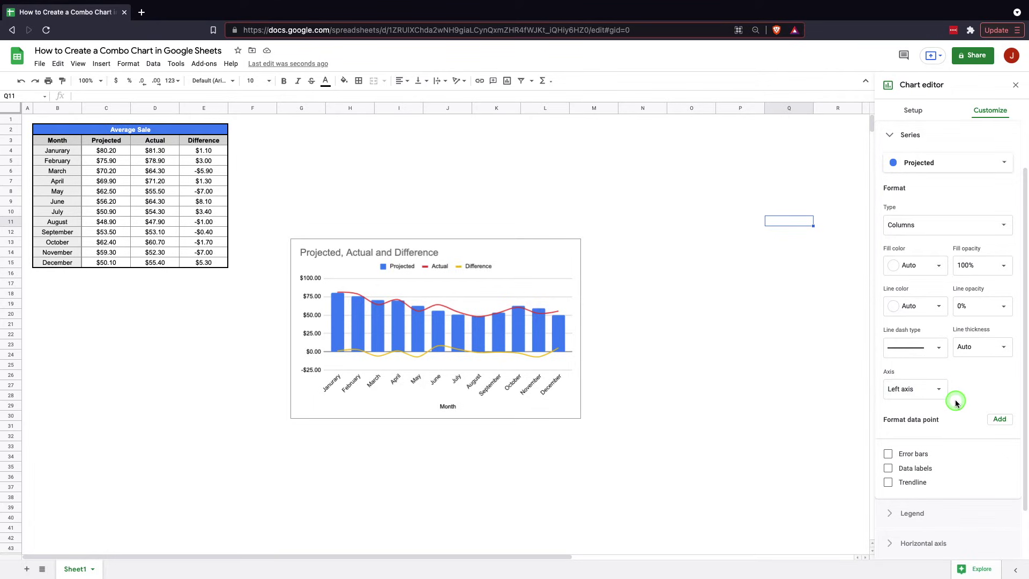
pyautogui.scroll(-1, 912, 407)
pyautogui.click(887, 421)
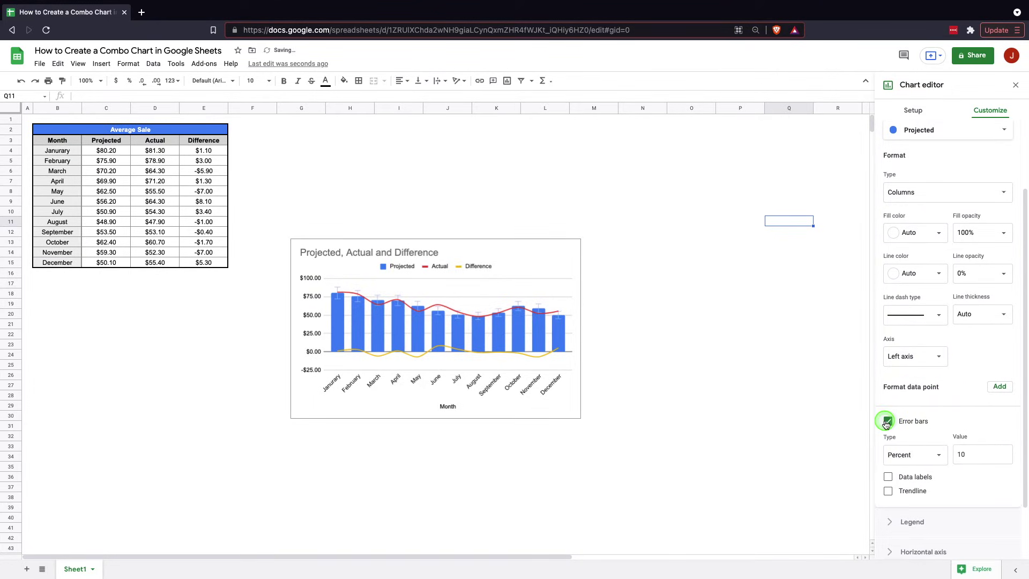
pyautogui.click(887, 422)
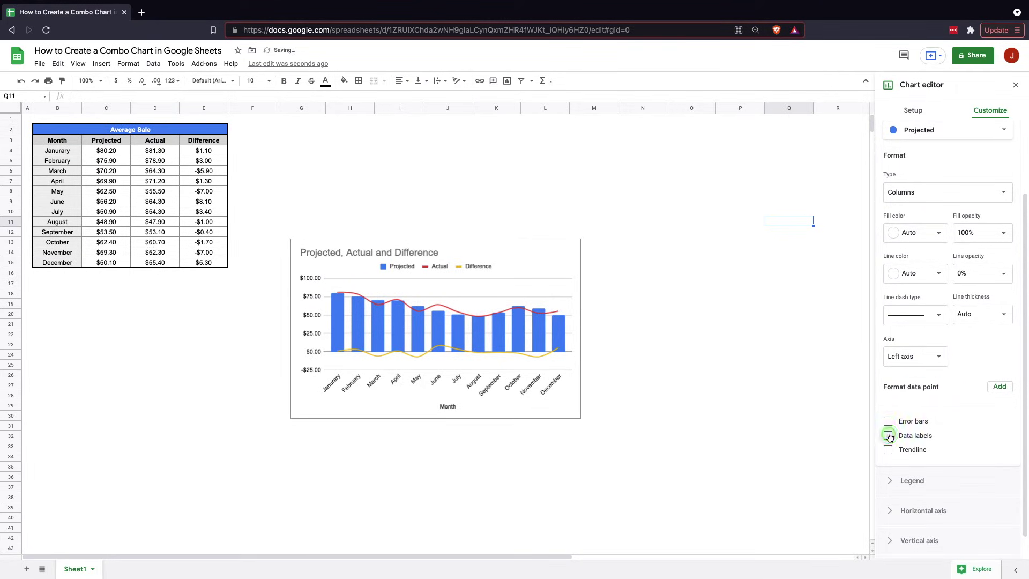
pyautogui.click(888, 436)
pyautogui.click(889, 437)
pyautogui.click(889, 451)
pyautogui.click(888, 451)
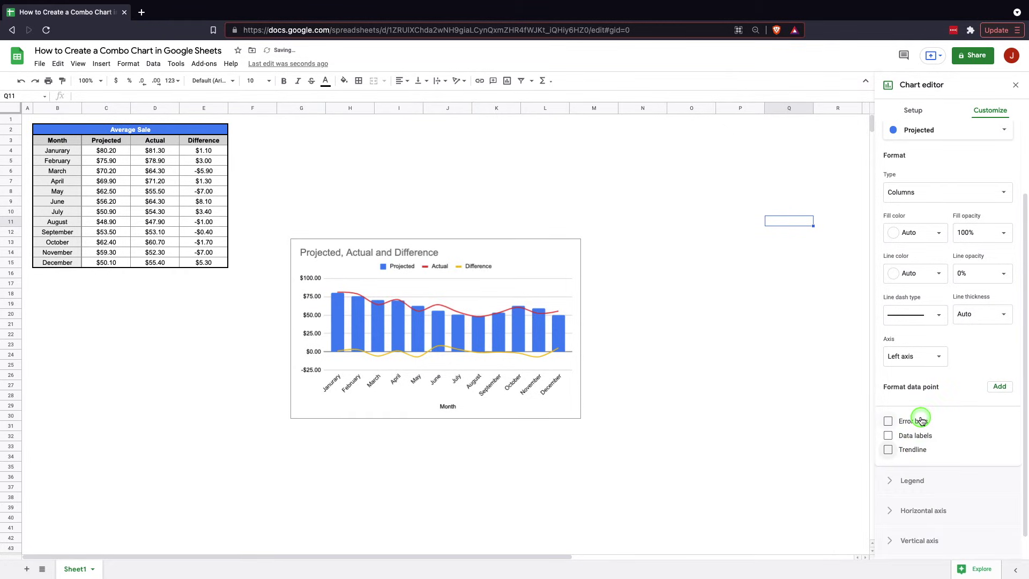
pyautogui.scroll(1, 933, 349)
# Give the Actual series star-shaped point markers at 10px point size.
pyautogui.click(919, 168)
pyautogui.click(920, 196)
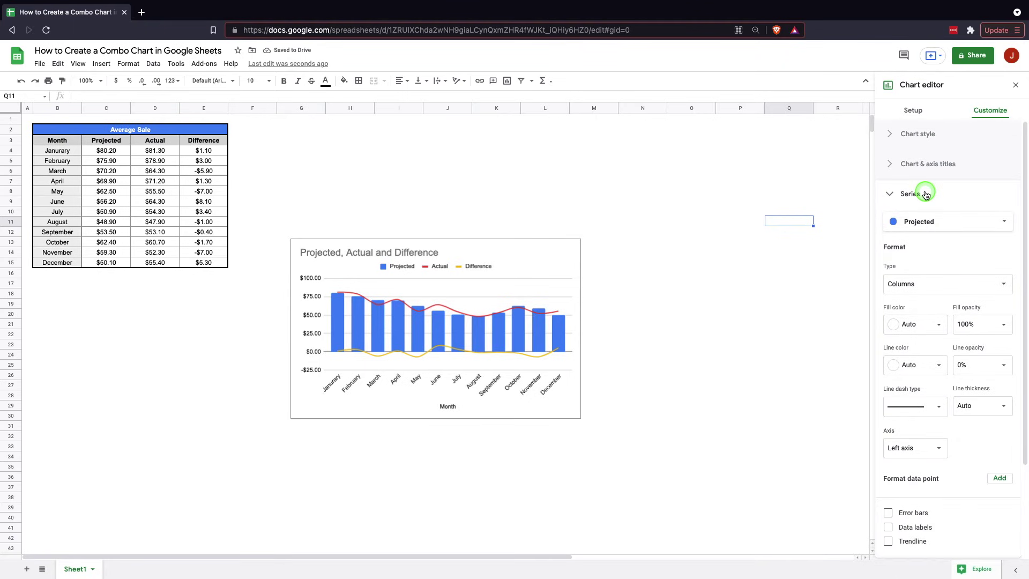
pyautogui.click(922, 222)
pyautogui.click(921, 238)
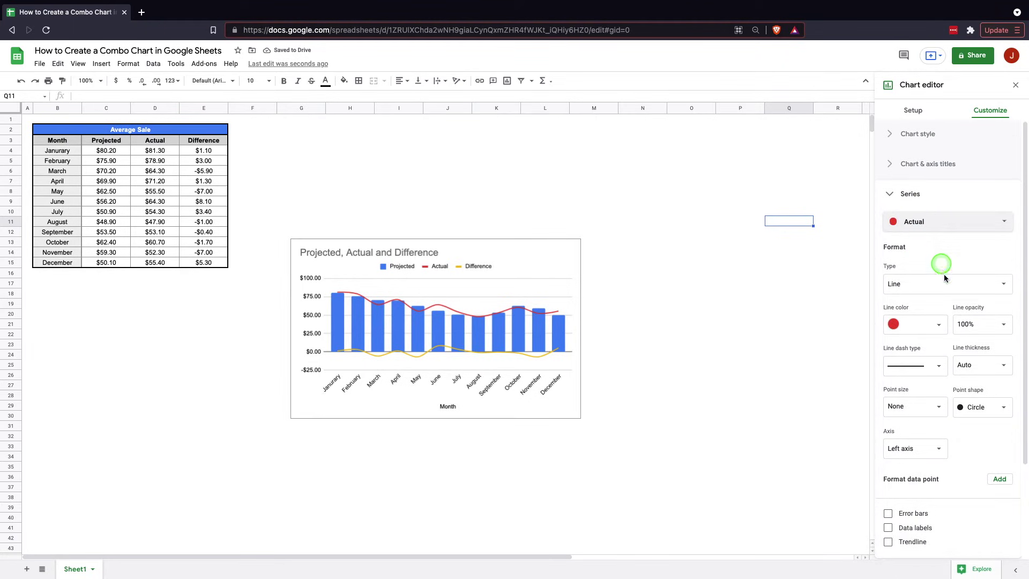
pyautogui.scroll(-2, 940, 278)
pyautogui.click(926, 322)
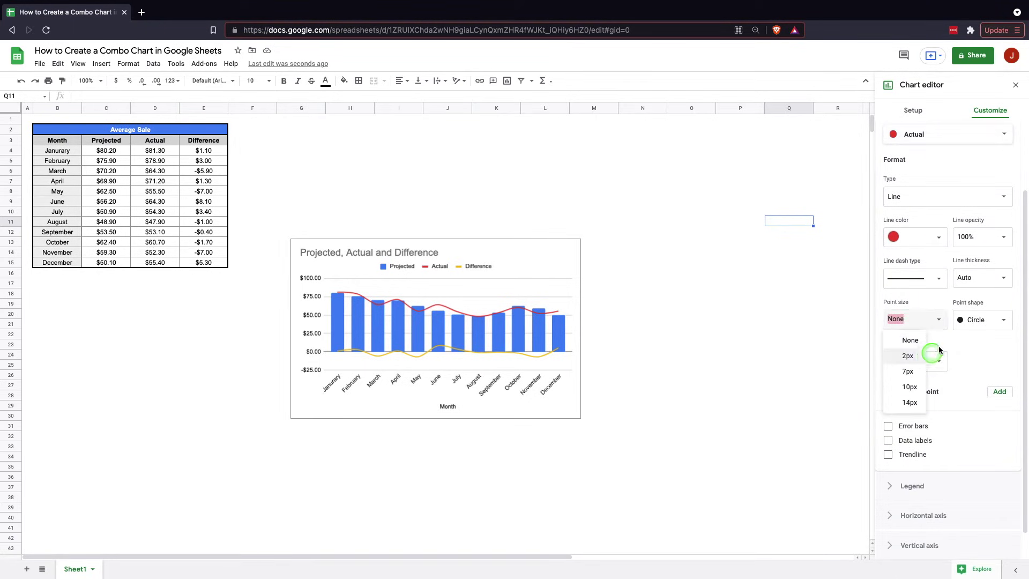
pyautogui.click(963, 320)
pyautogui.click(980, 379)
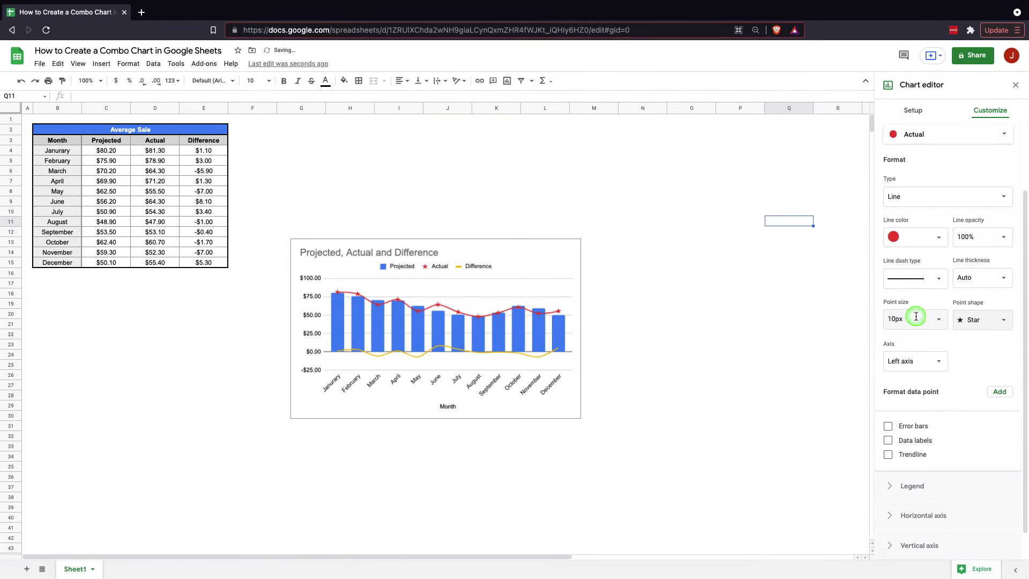
pyautogui.click(915, 320)
pyautogui.click(960, 366)
pyautogui.scroll(-1, 966, 337)
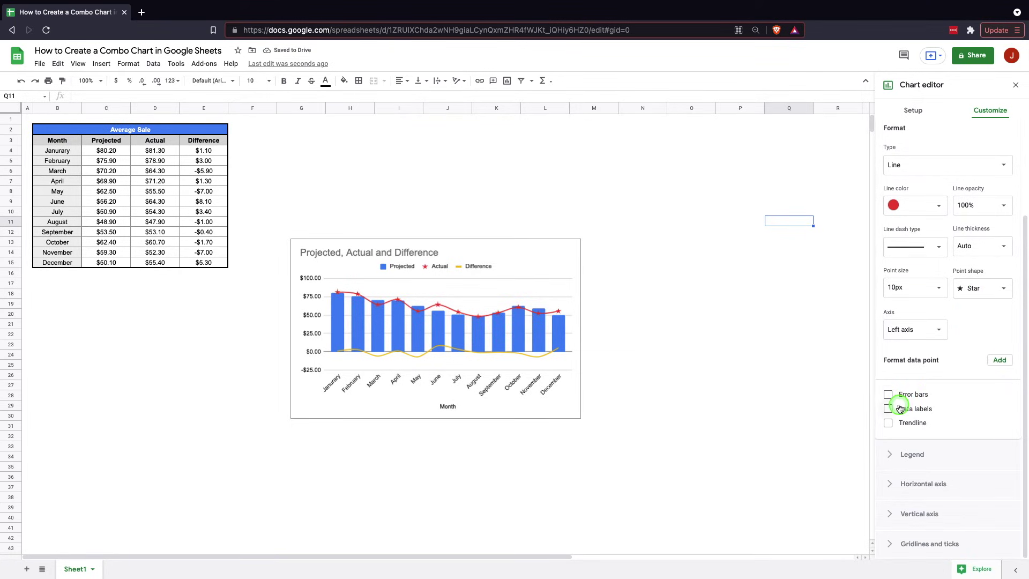
pyautogui.click(892, 454)
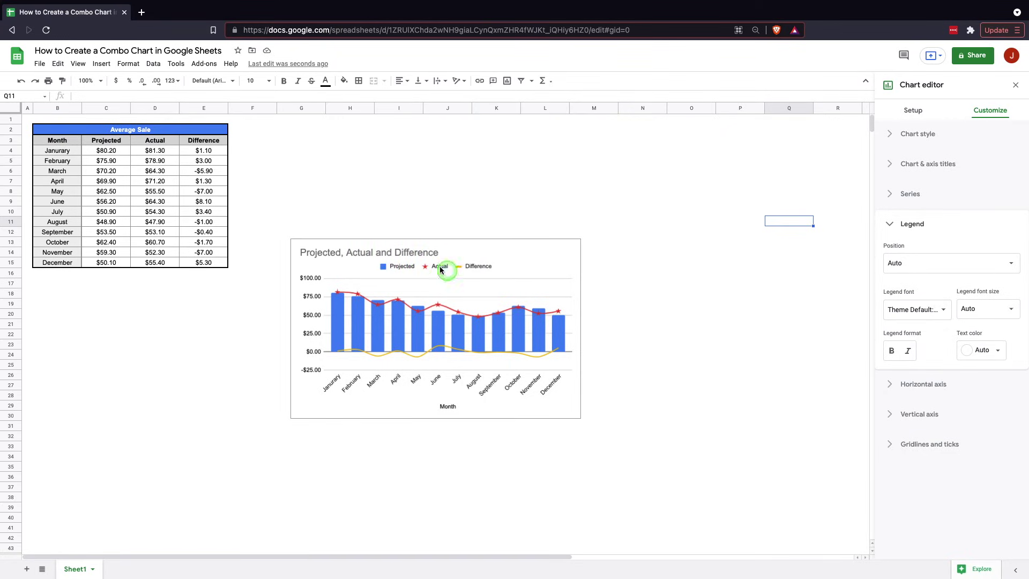
# Set the legend position to Left after briefly trying Bottom.
pyautogui.click(944, 266)
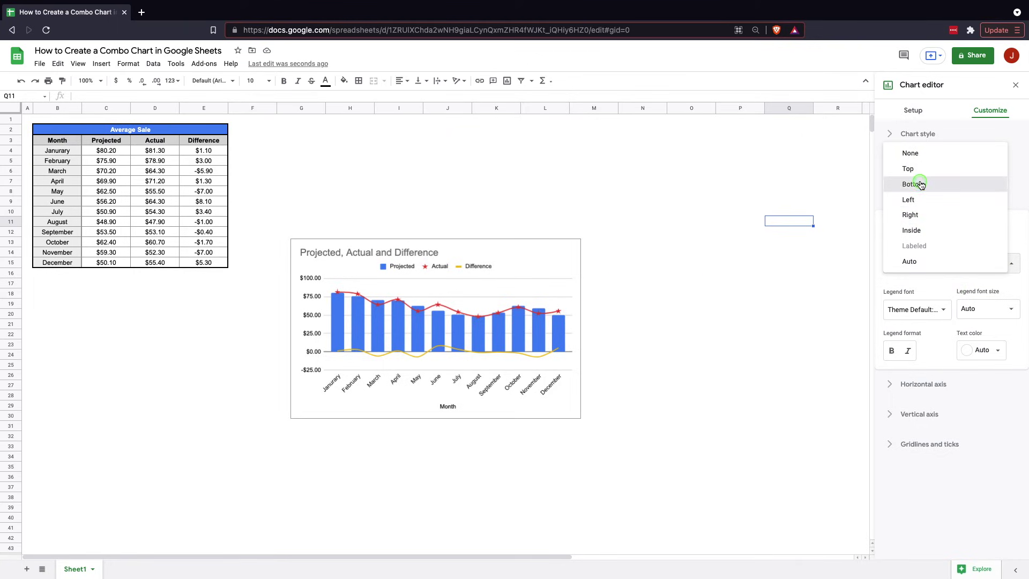
pyautogui.click(920, 185)
pyautogui.click(947, 265)
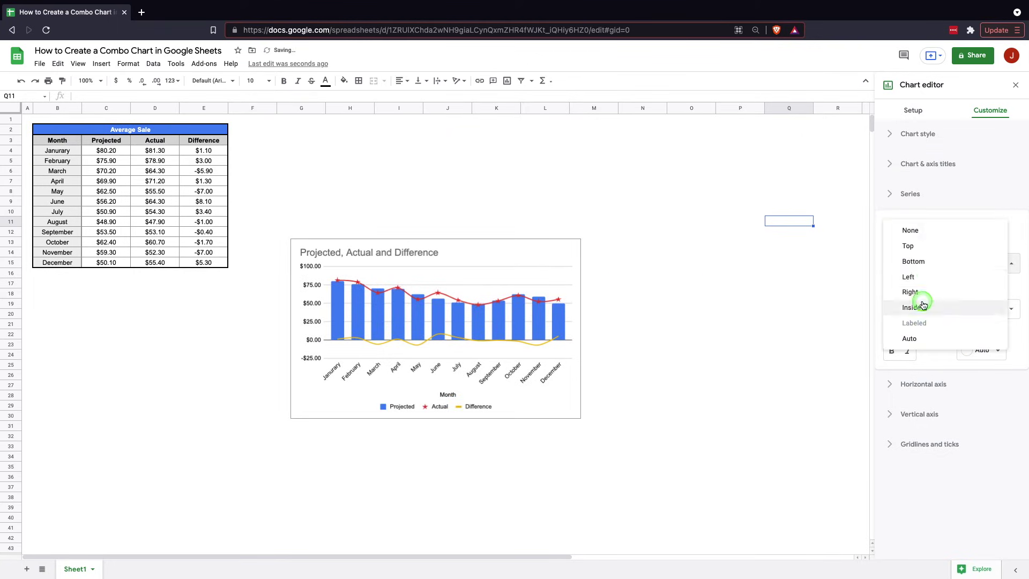
pyautogui.click(914, 276)
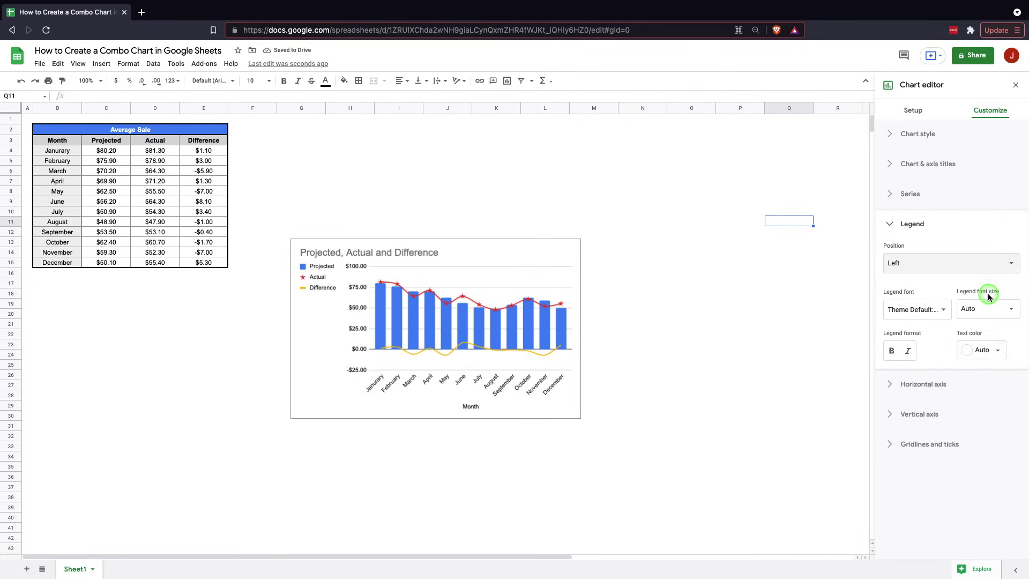
pyautogui.click(911, 384)
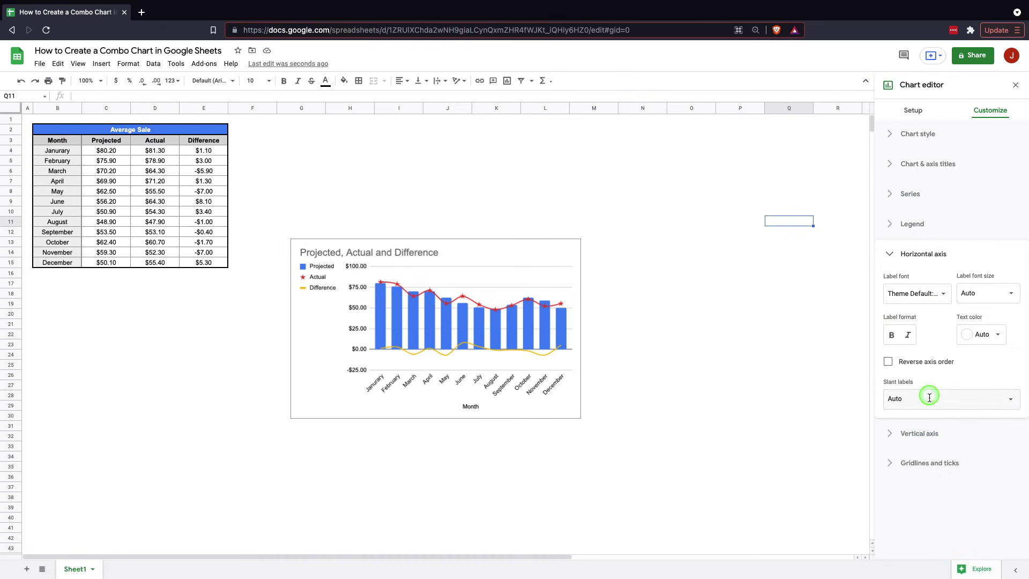
# Expand the Vertical axis section and then the Gridlines and ticks settings.
pyautogui.click(932, 437)
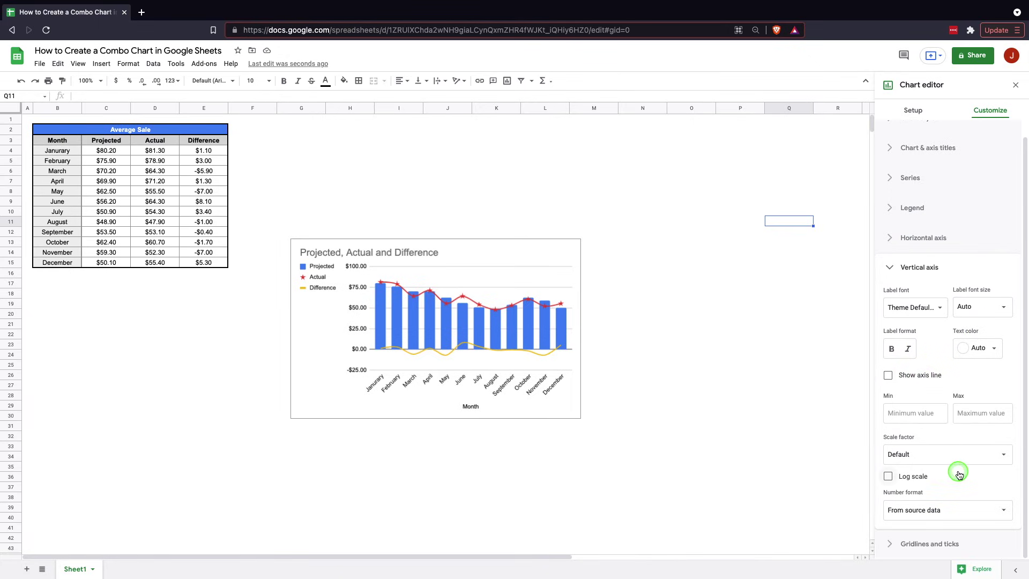
pyautogui.click(929, 545)
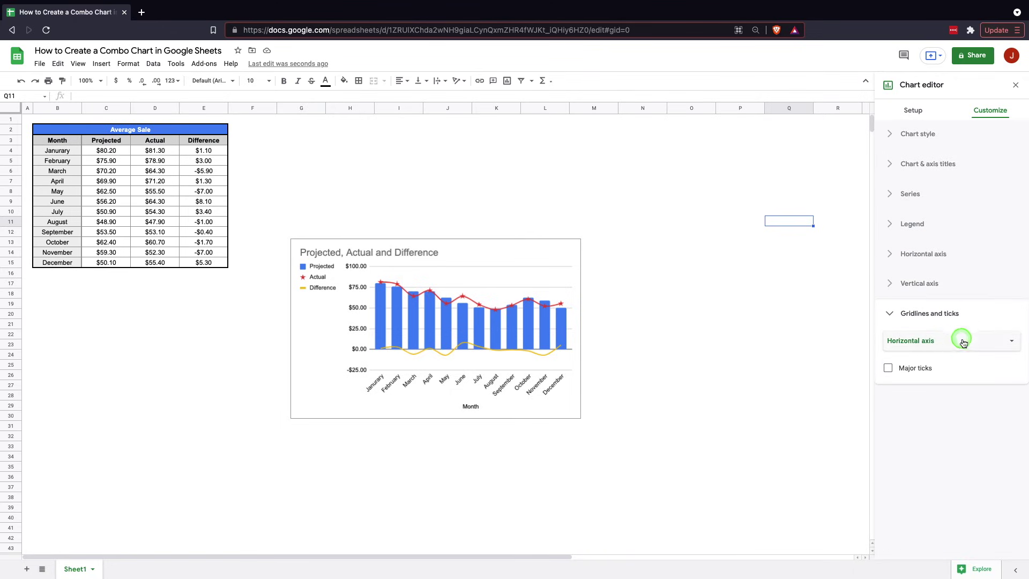
# Toggle horizontal-axis major ticks off again and switch the gridline settings to Vertical axis.
pyautogui.click(888, 368)
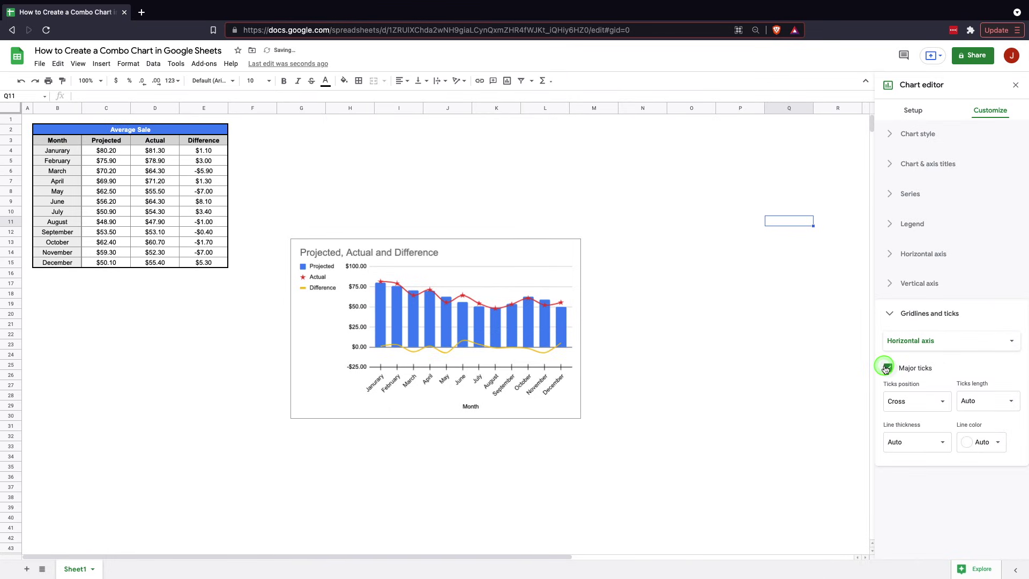
pyautogui.click(888, 369)
pyautogui.click(926, 341)
pyautogui.click(926, 356)
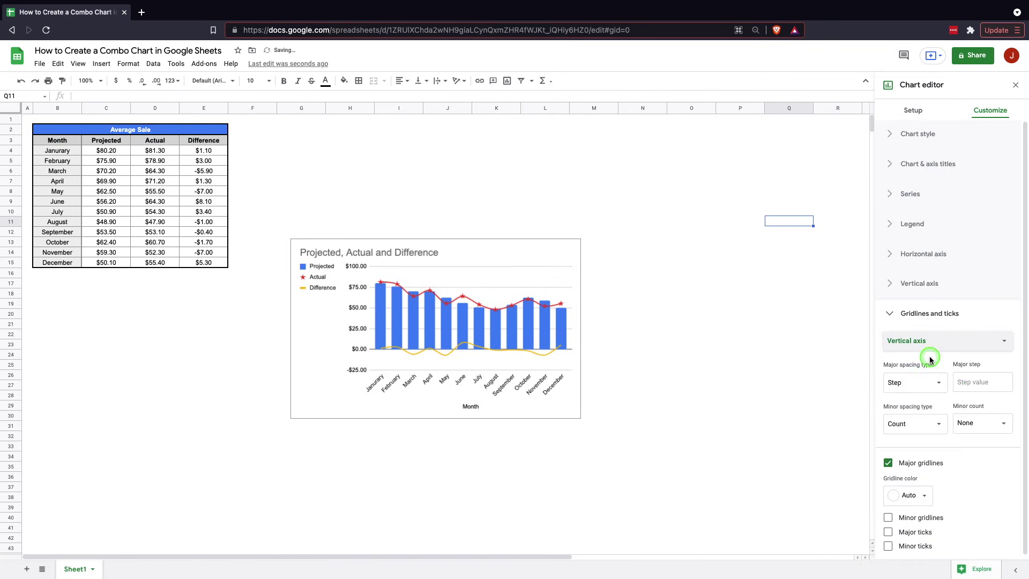
# Keep Step spacing for vertical major gridlines and leave minor gridlines off at count 2.
pyautogui.click(927, 388)
pyautogui.click(938, 439)
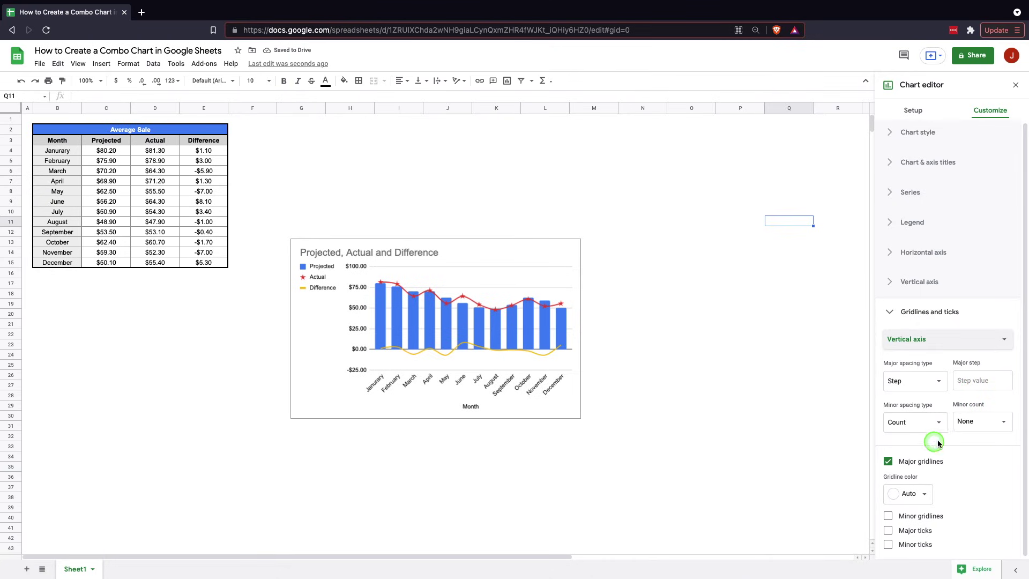
pyautogui.click(892, 522)
pyautogui.click(902, 521)
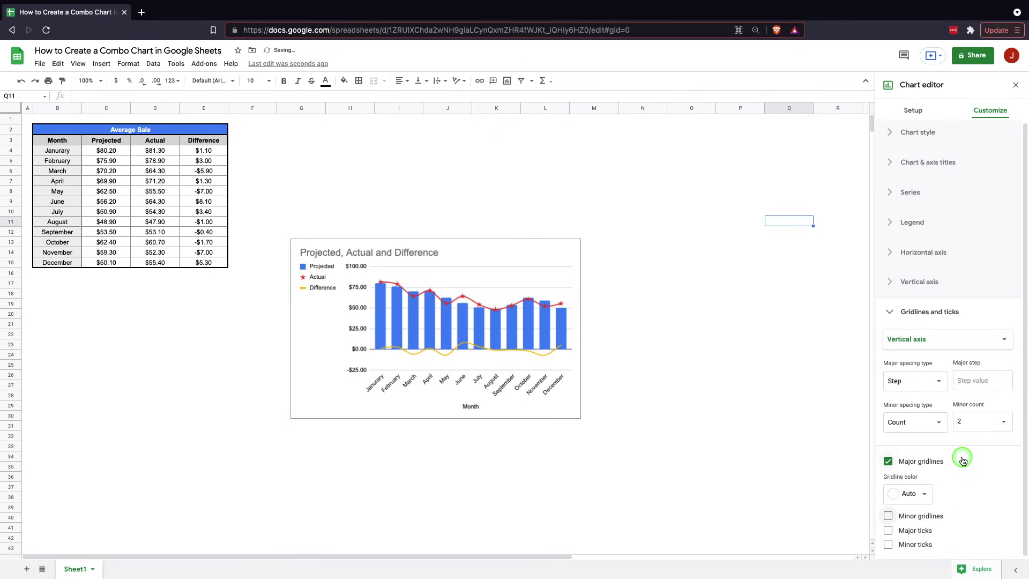